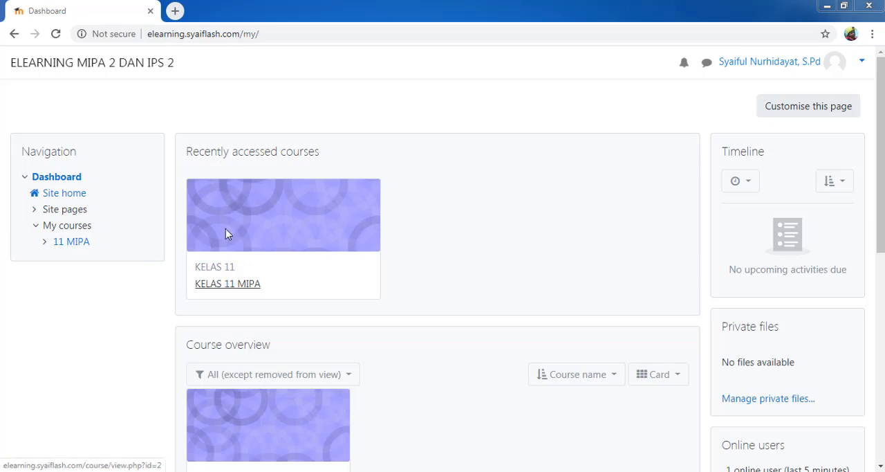
Step: Open the 11 MIPA course and turn on its editing mode
left_click(71, 241)
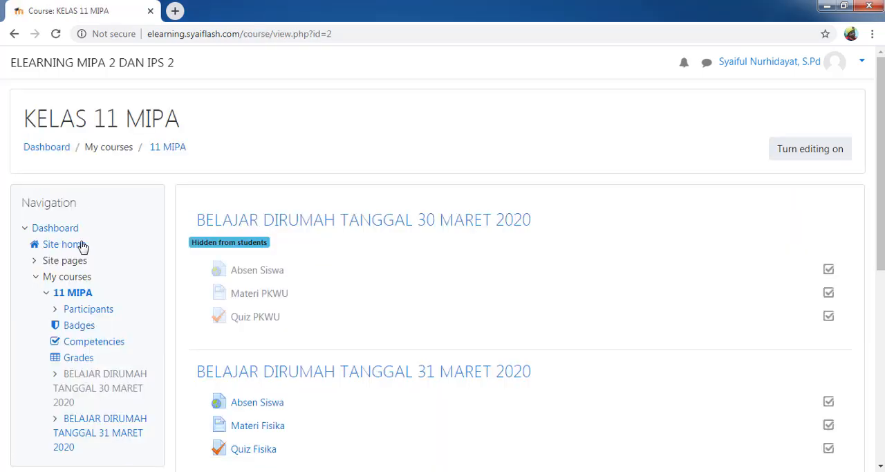
scroll(443, 263, "down", 2)
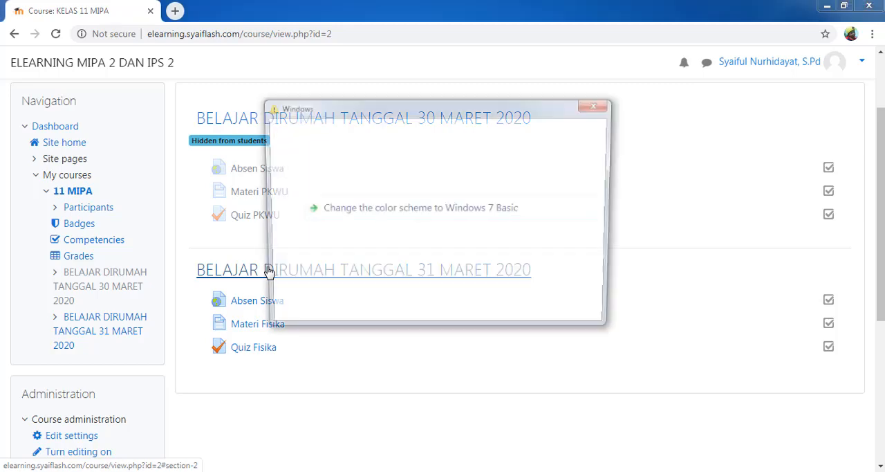
left_click(589, 107)
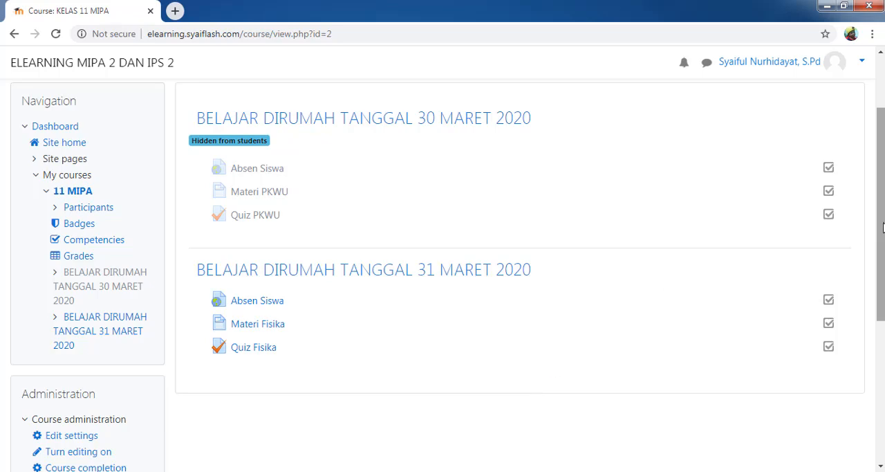
left_click_drag(882, 227, 882, 156)
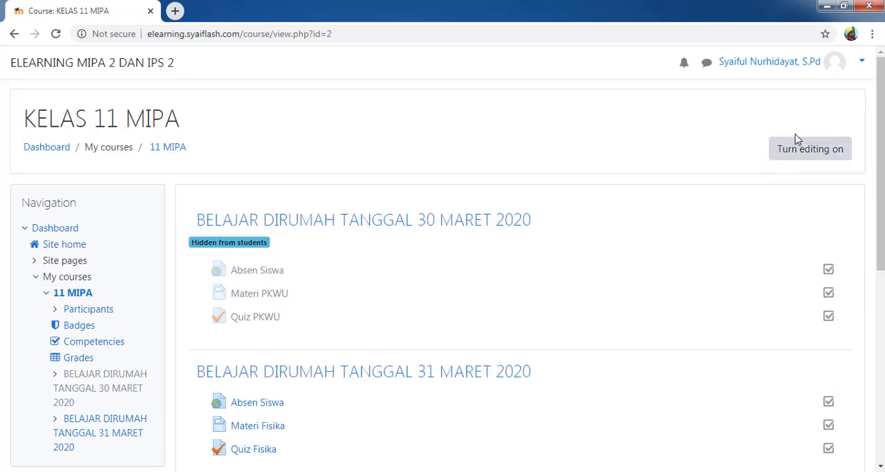
mouse_move(882, 132)
left_mouse_down()
mouse_move(883, 172)
mouse_move(882, 128)
left_mouse_up()
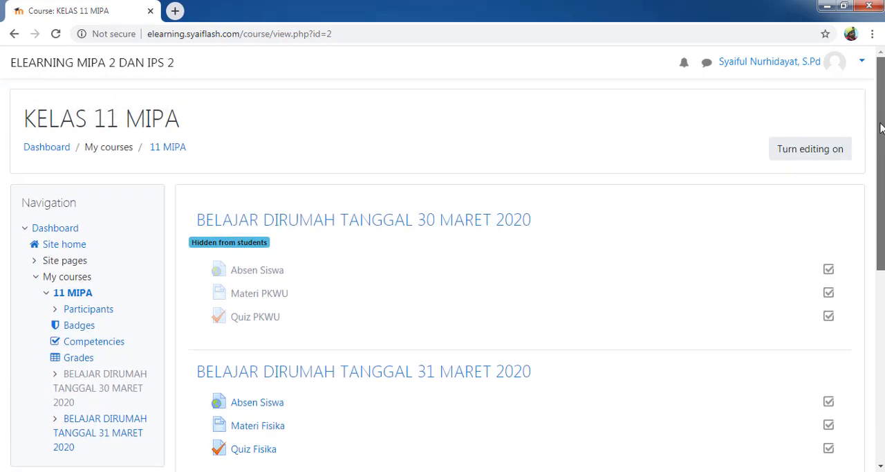
left_click(791, 157)
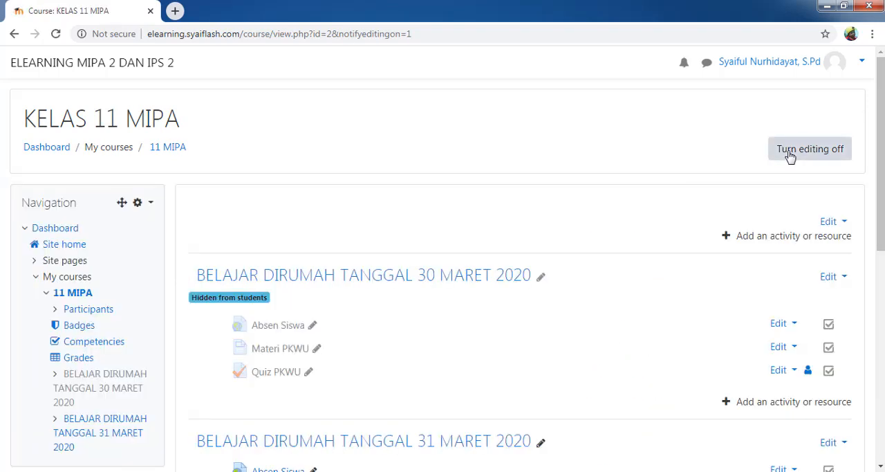
Step: Add one new topic section below the BELAJAR DIRUMAH TANGGAL 31 MARET 2020 section
left_click_drag(879, 142, 876, 188)
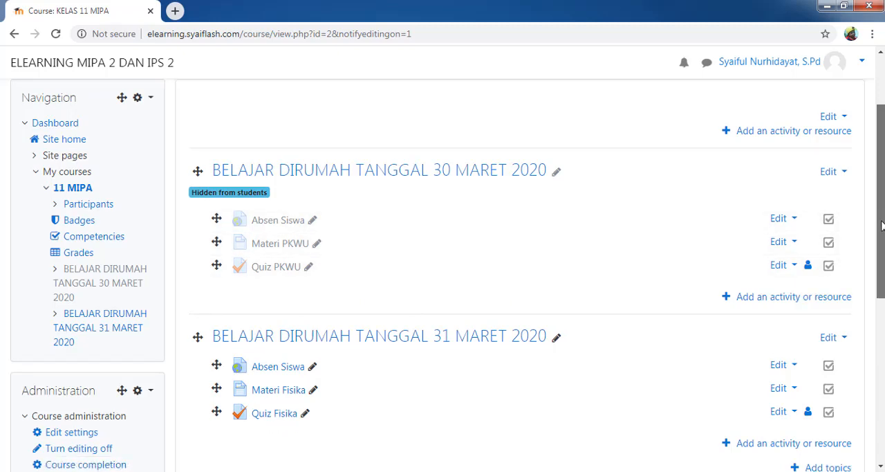
left_click_drag(883, 208, 883, 287)
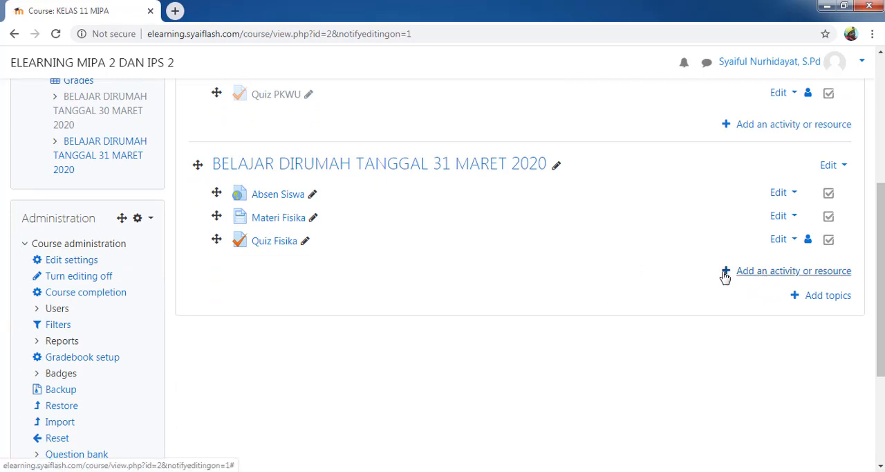
left_click(778, 274)
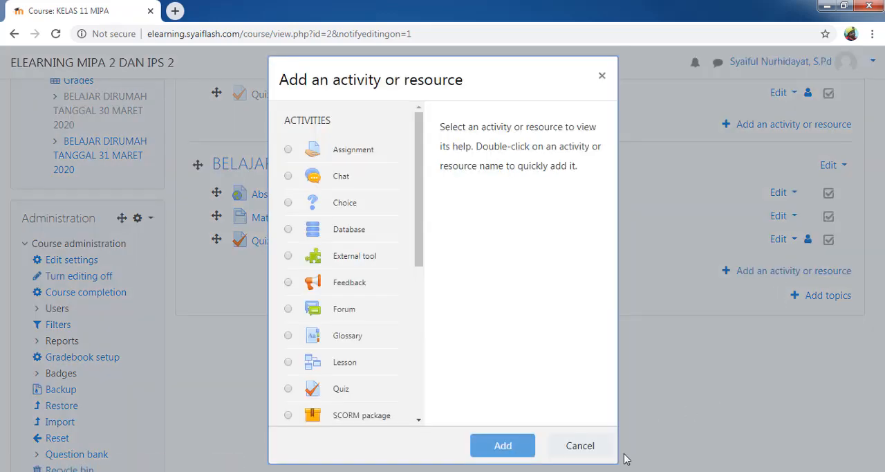
left_click(596, 446)
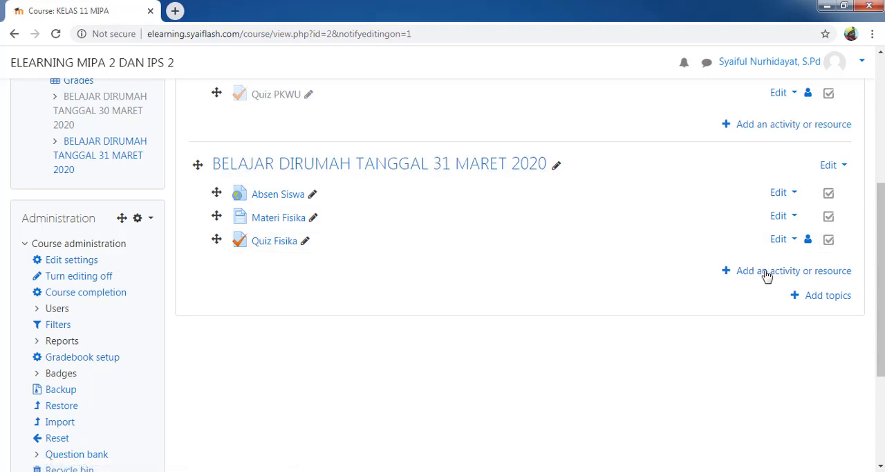
left_click(812, 297)
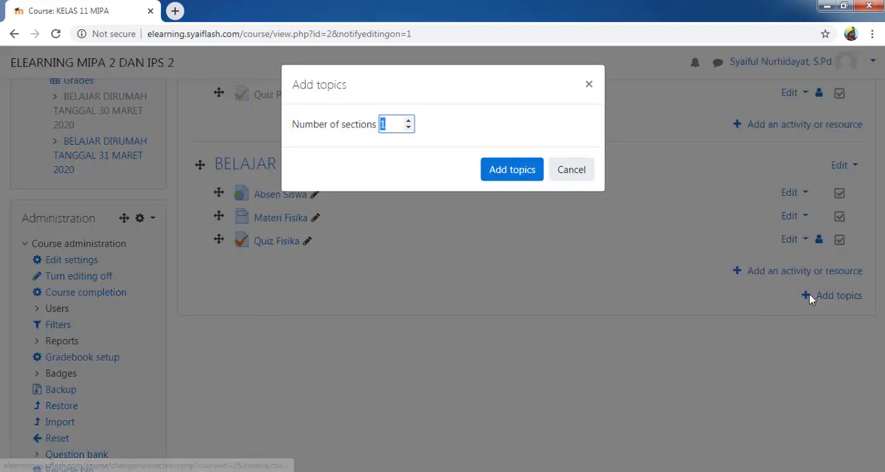
left_click(515, 177)
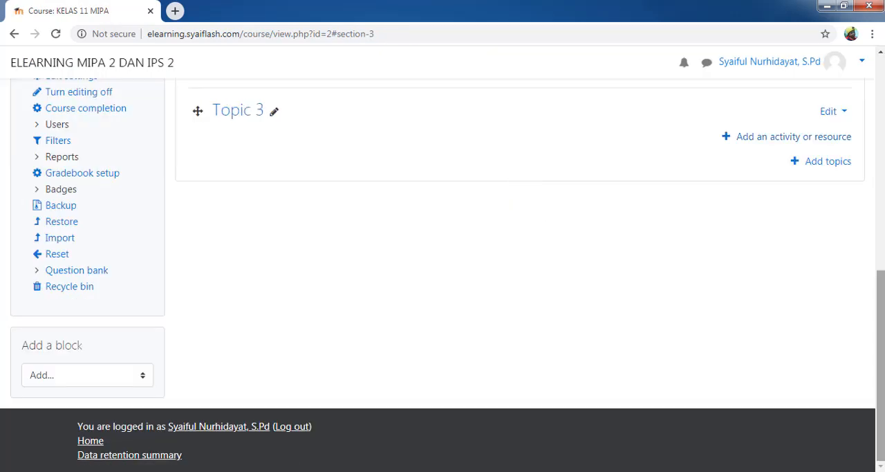
Step: Rename the new Topic 3 section as BELAJAR DIRUMAH TANGGAL 6 APRIL 2020
left_click_drag(881, 336, 881, 238)
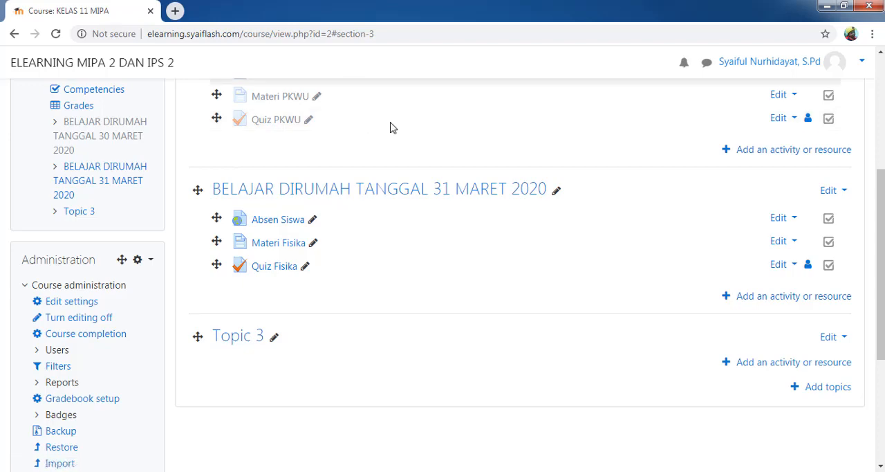
left_click_drag(879, 213, 753, 221)
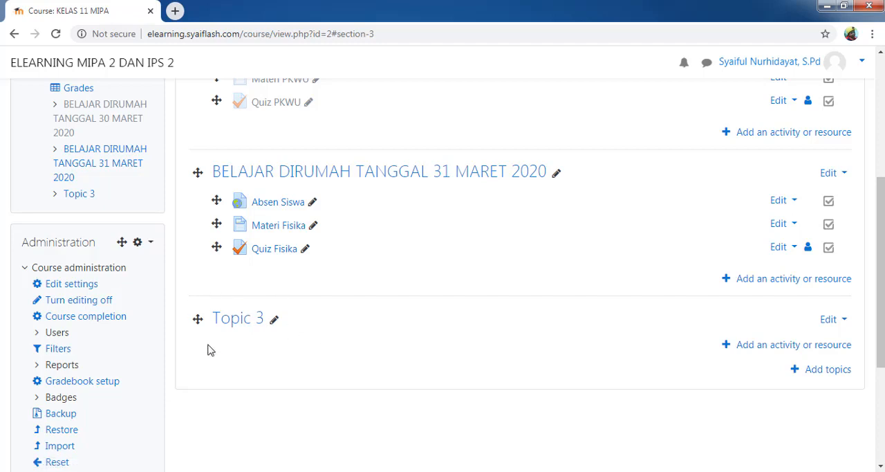
left_click(274, 324)
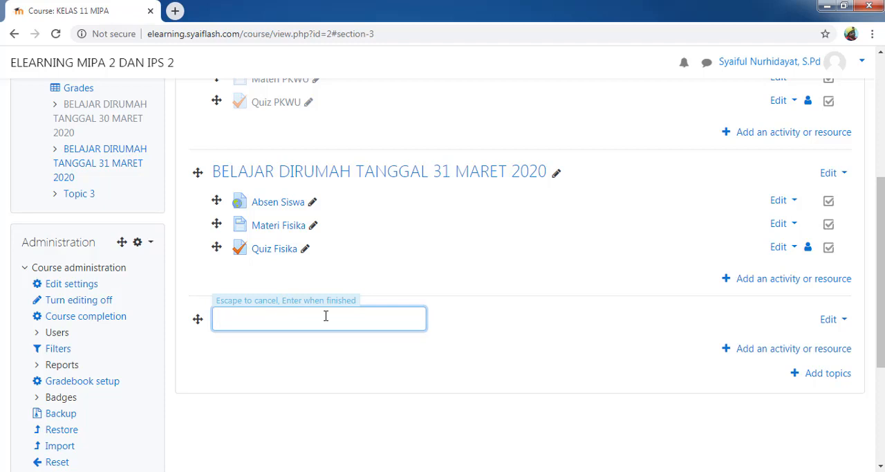
type("BELAJAR DIRUMAH ")
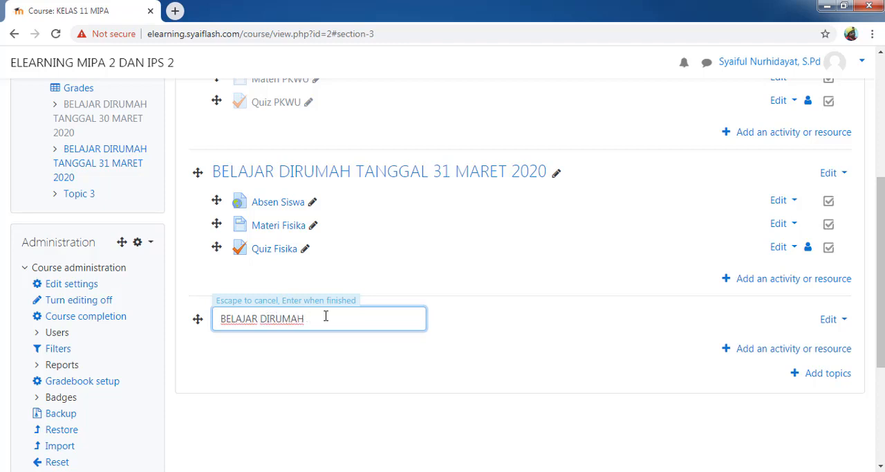
type("TANGGAL 5 A")
key("BackSpace")
type("APRIL 2020")
key("Return")
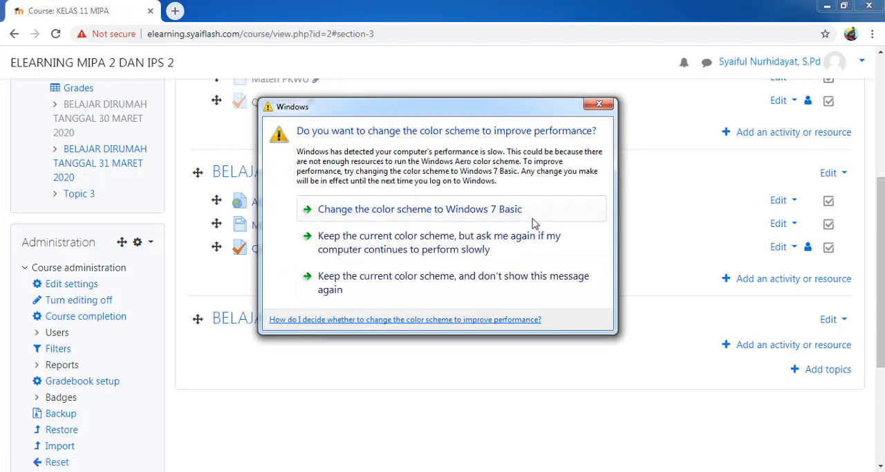
left_click(598, 105)
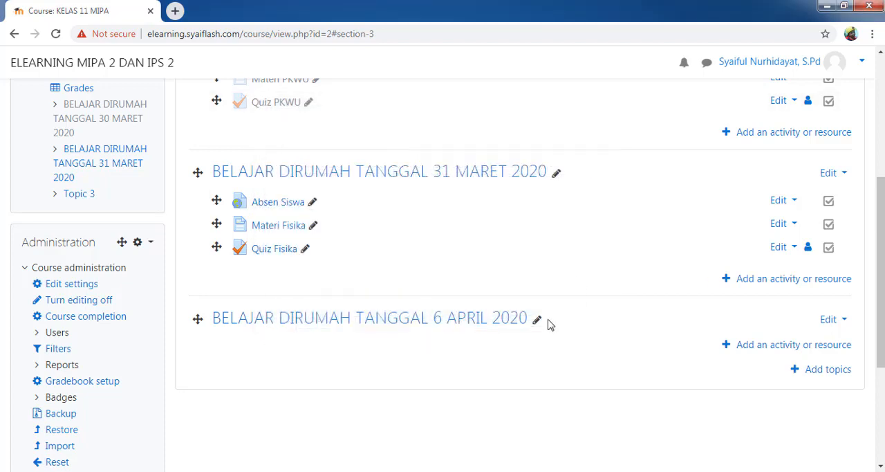
Step: Rename the last course section as ULANGAN HARIAN 1
left_click(536, 320)
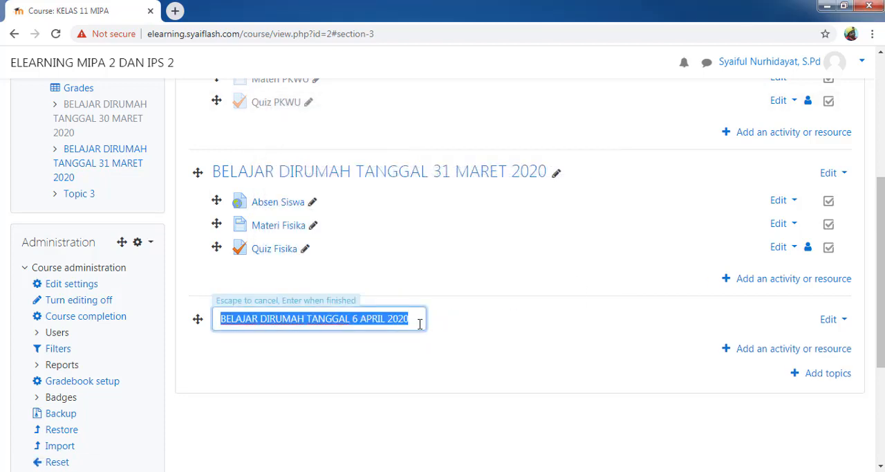
type("ULANGAN ")
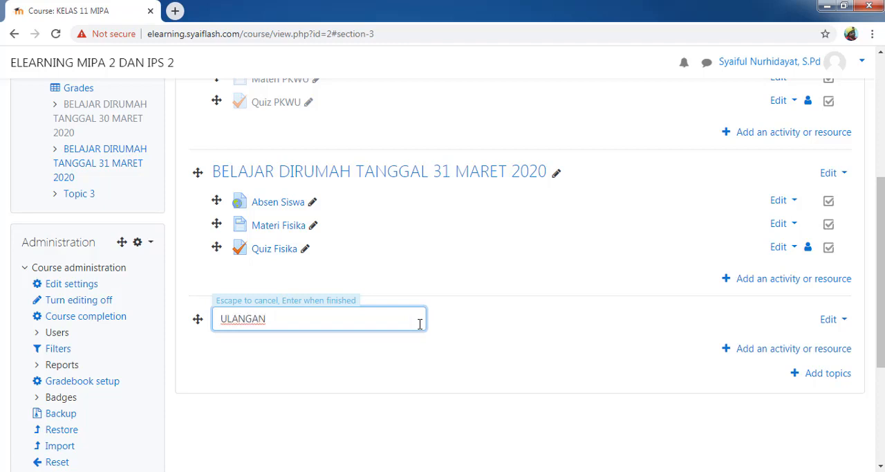
type("HARIAN 1")
key("Return")
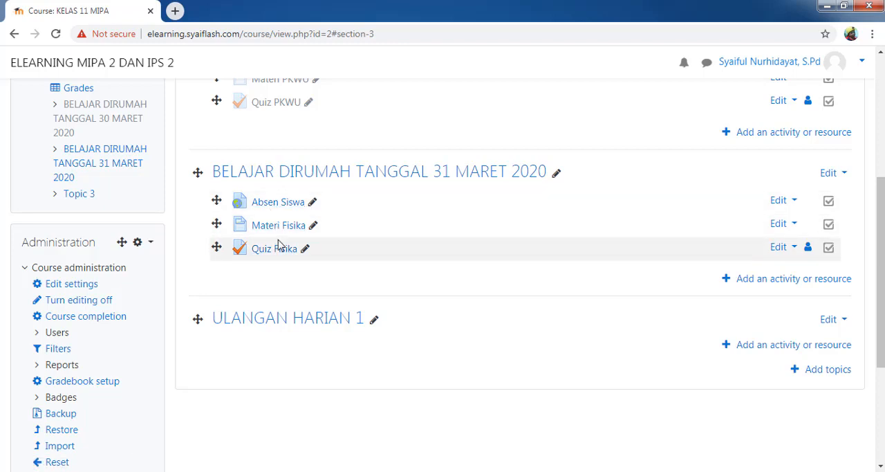
Step: Add a new Quiz activity to the ULANGAN HARIAN 1 section
left_click(754, 345)
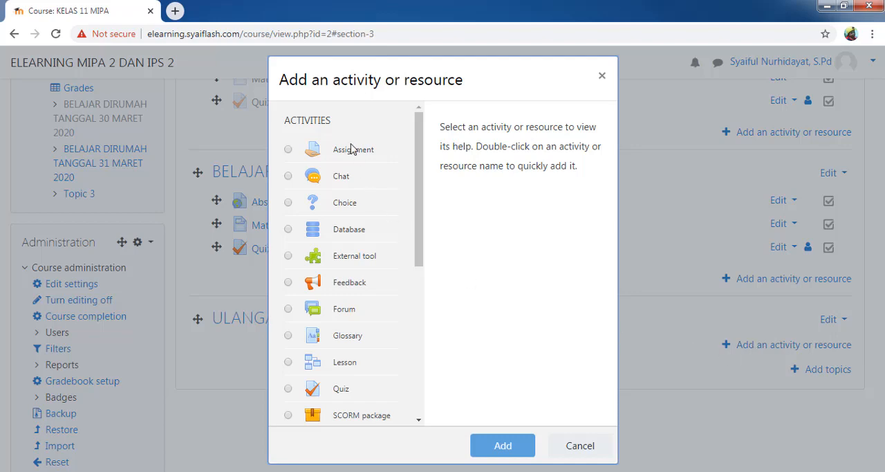
left_click_drag(423, 194, 421, 242)
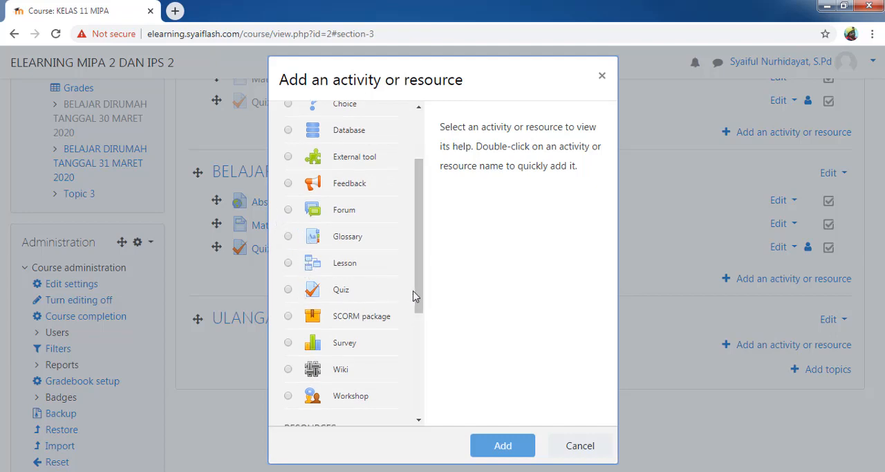
left_click_drag(415, 296, 413, 328)
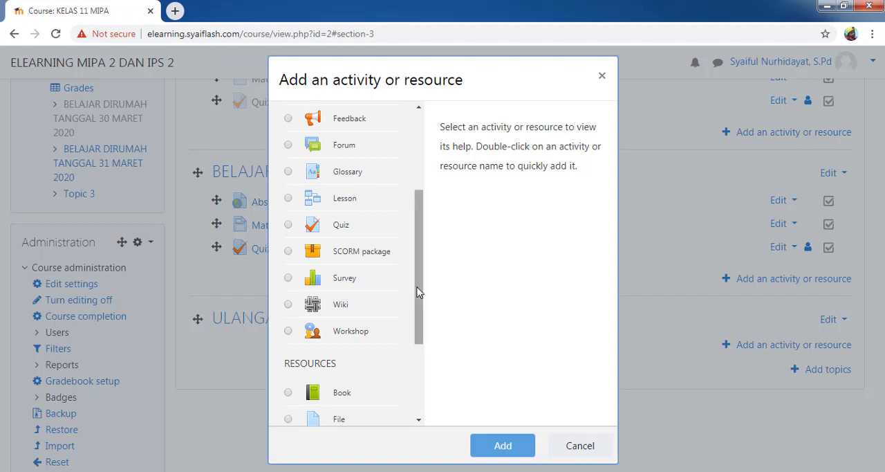
left_click_drag(419, 292, 418, 366)
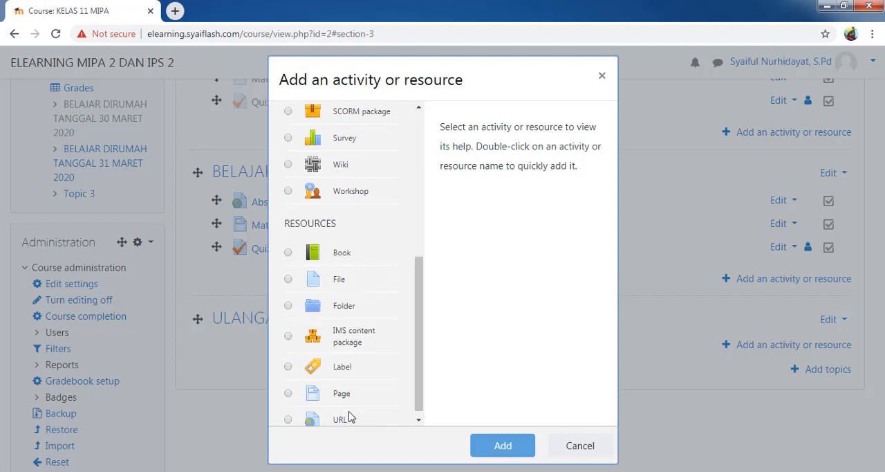
left_click_drag(419, 368, 401, 407)
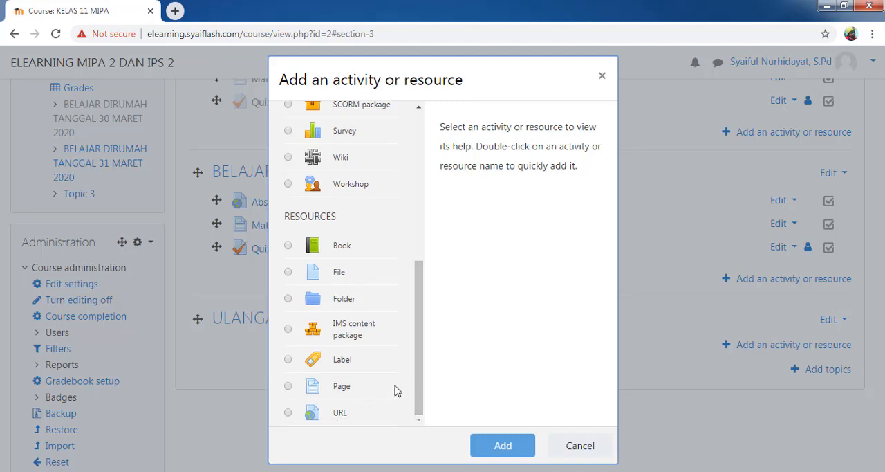
left_click_drag(419, 373, 415, 284)
left_click(288, 280)
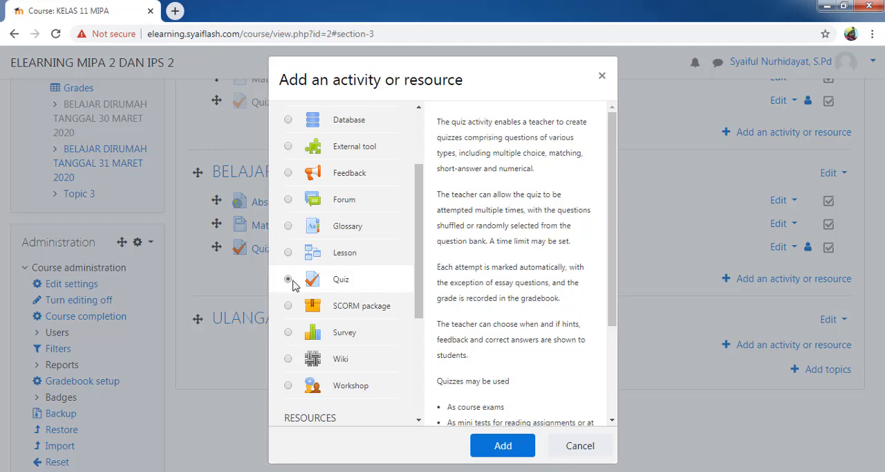
left_click(506, 447)
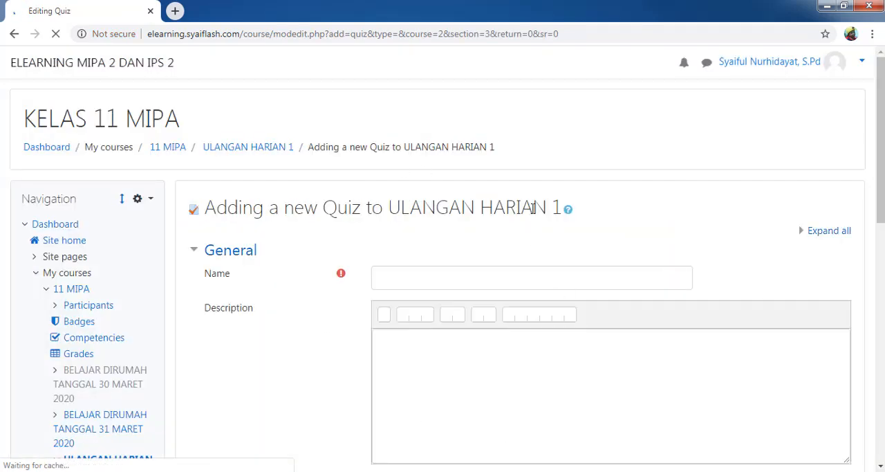
Step: Name the new quiz FISIKA KD 1.2
left_click(481, 275)
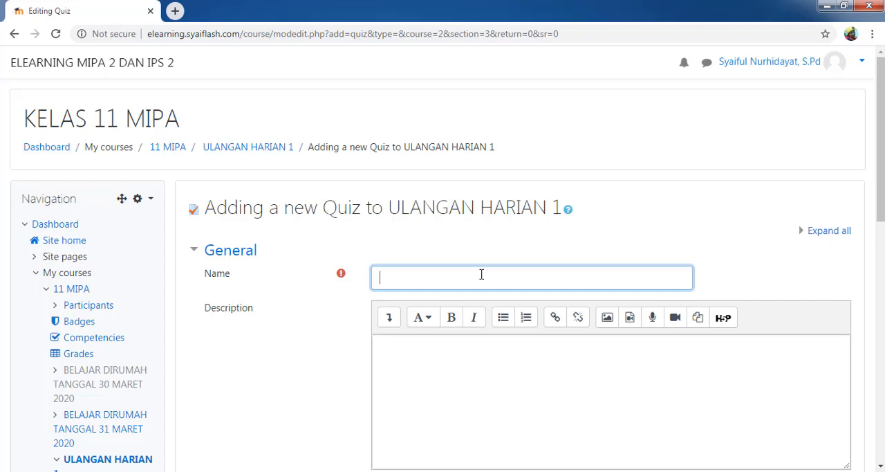
type("fISIKA BAB ")
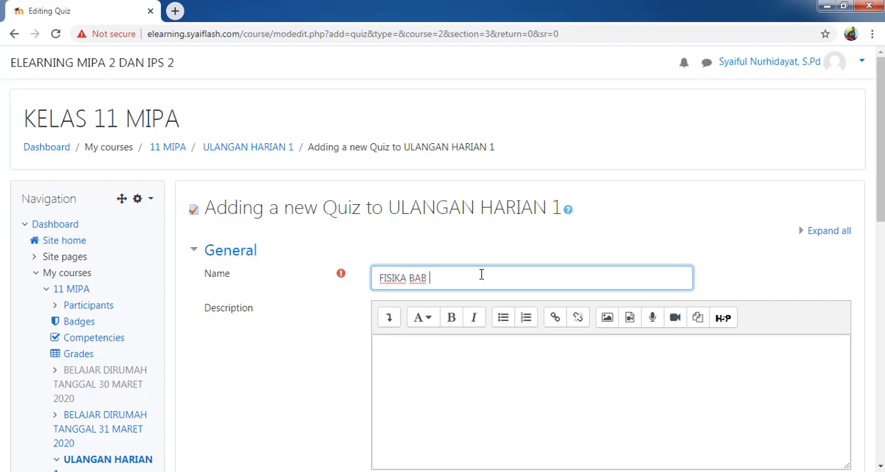
type("I")
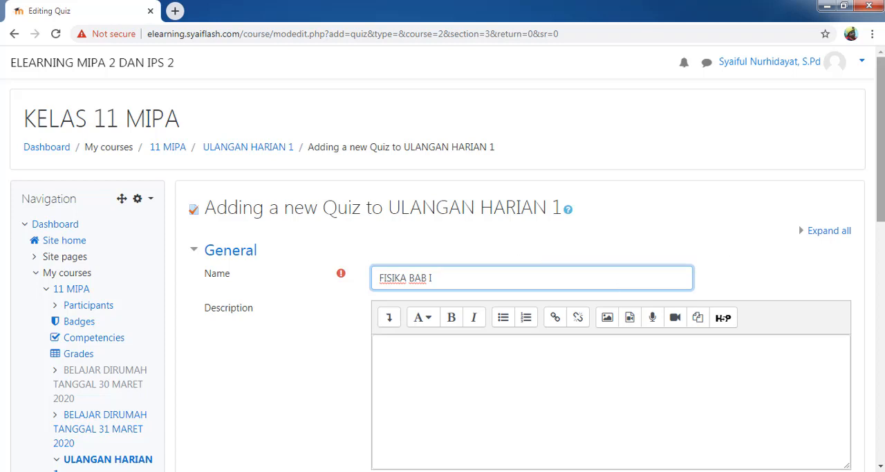
left_click_drag(882, 201, 882, 240)
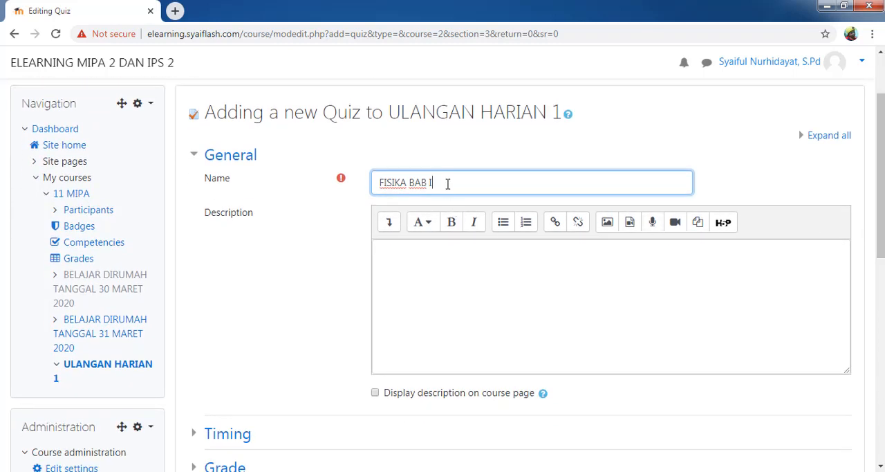
left_click_drag(445, 184, 411, 183)
type("KD 1.2")
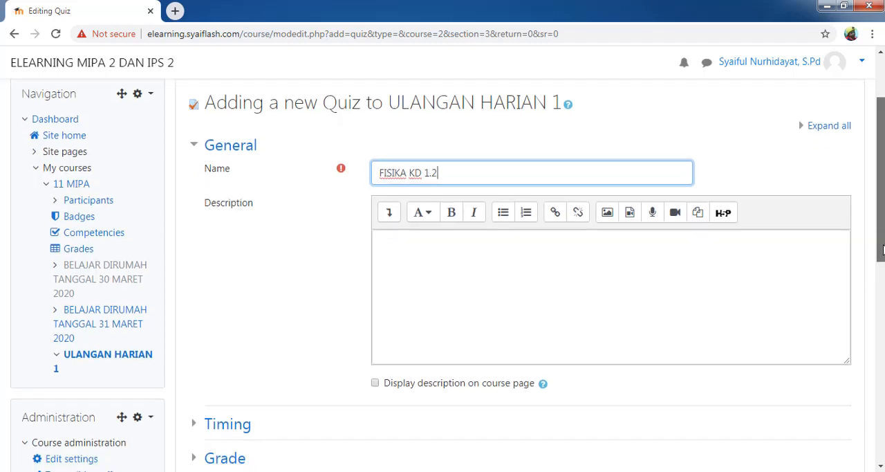
Step: Enable both the opening and closing dates in the quiz's Timing settings
left_click_drag(881, 242, 882, 290)
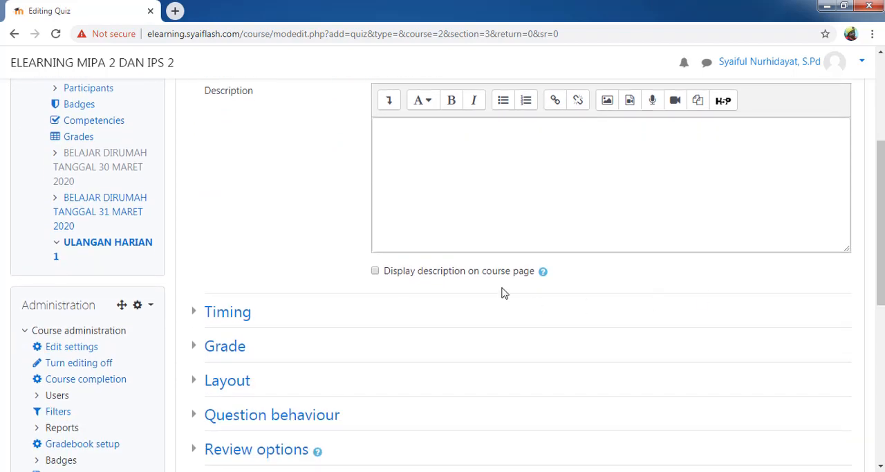
left_click(196, 315)
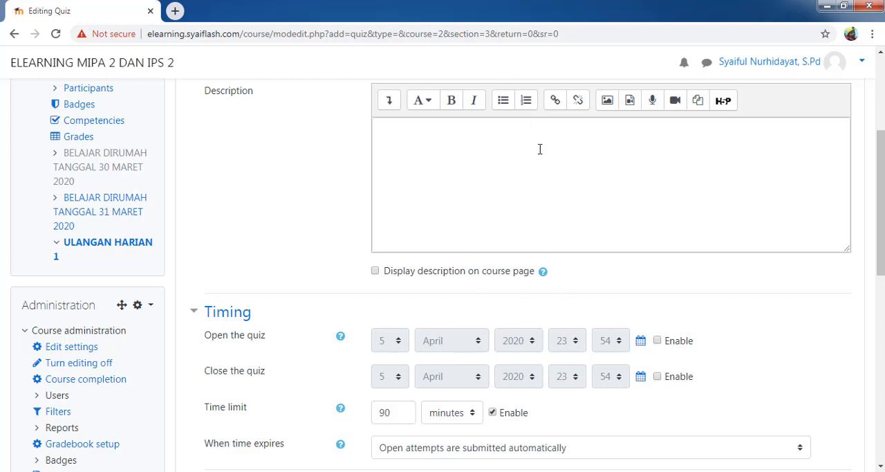
left_click(658, 341)
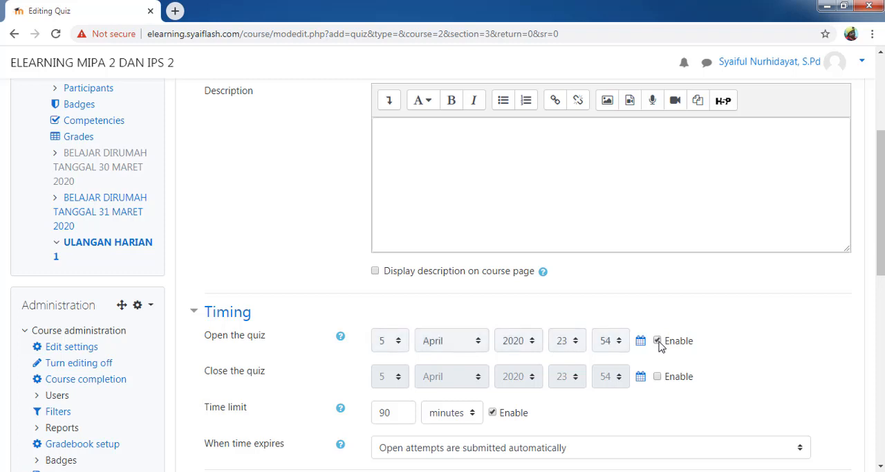
left_click(657, 377)
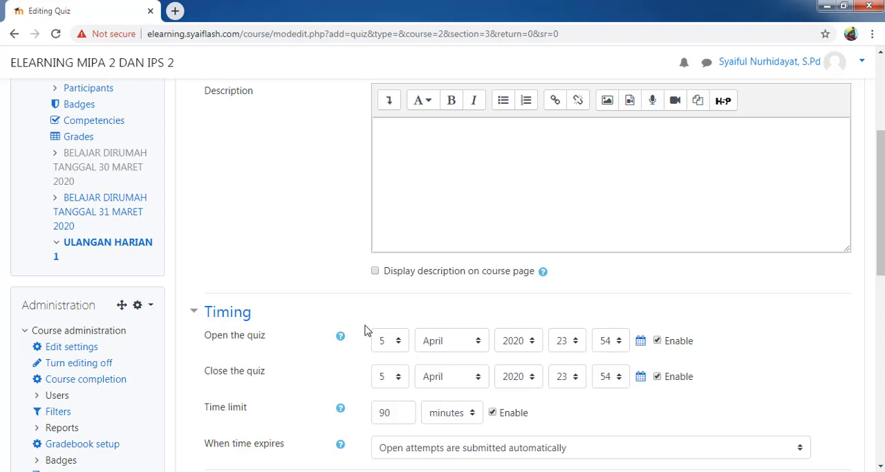
Step: Set the quiz to open on 6 April 2020 at 07:00
left_click(399, 343)
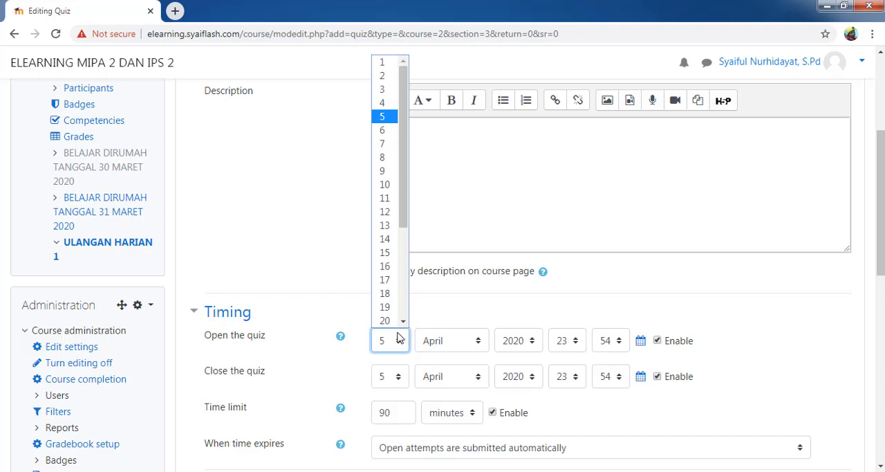
scroll(386, 156, "down", 1)
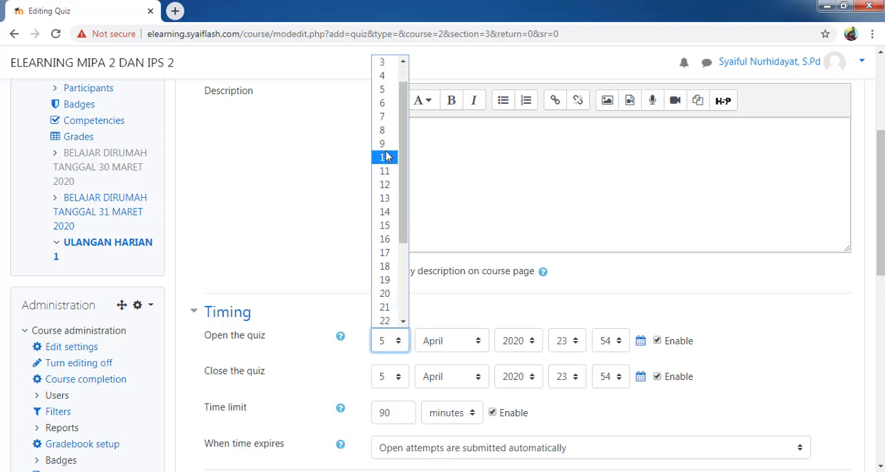
left_click(384, 103)
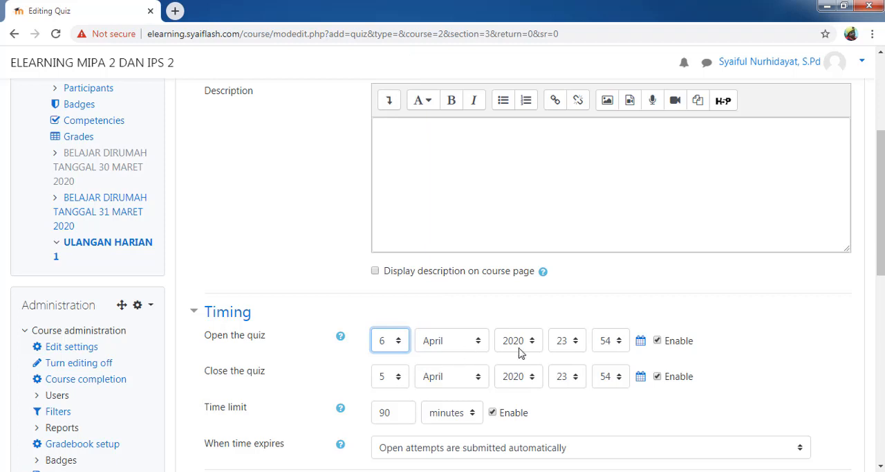
left_click(575, 342)
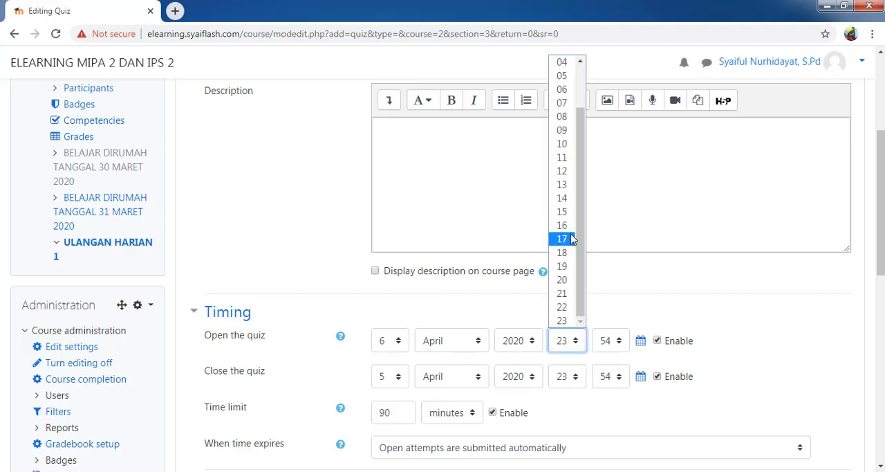
left_click(562, 104)
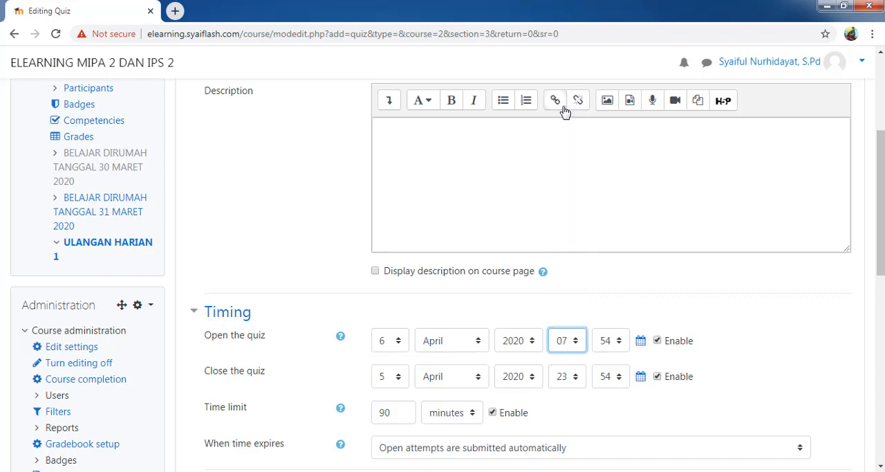
left_click(623, 342)
left_click_drag(618, 263, 623, 72)
left_click(612, 63)
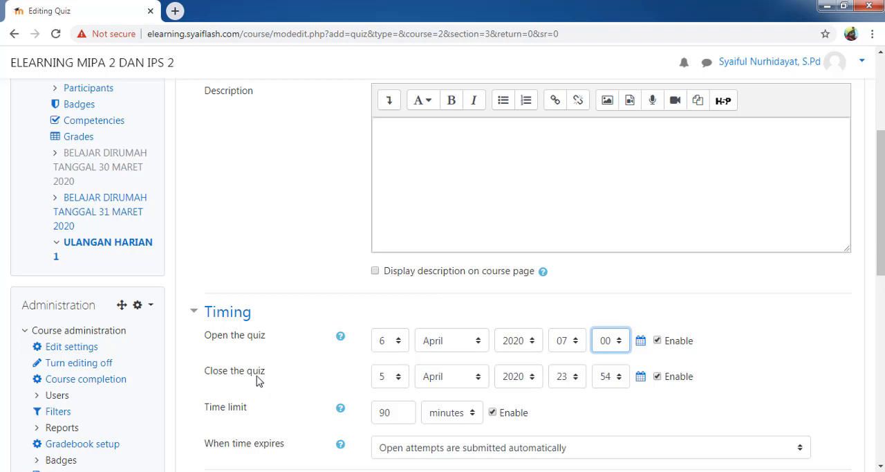
Step: Set the quiz to close on 6 April 2020 at 18:00
left_click(398, 378)
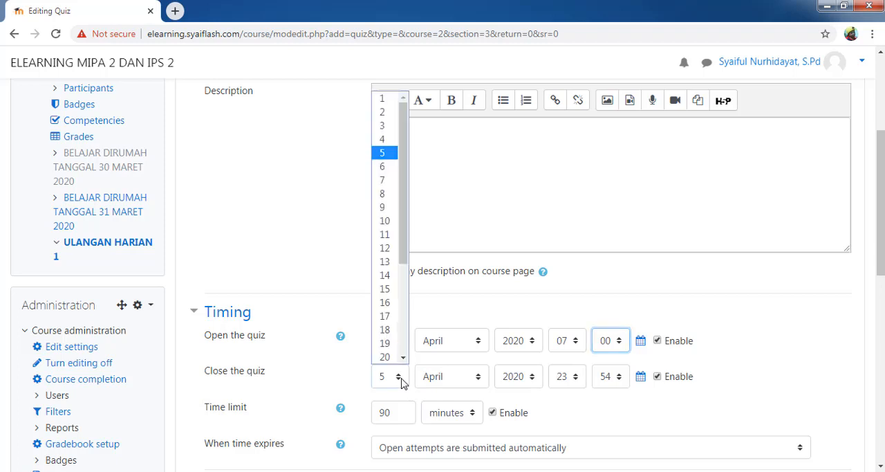
left_click(391, 166)
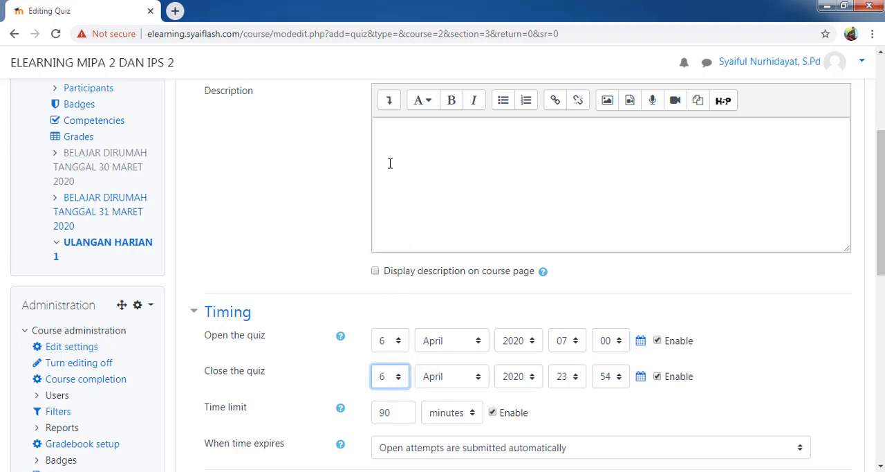
left_click(578, 379)
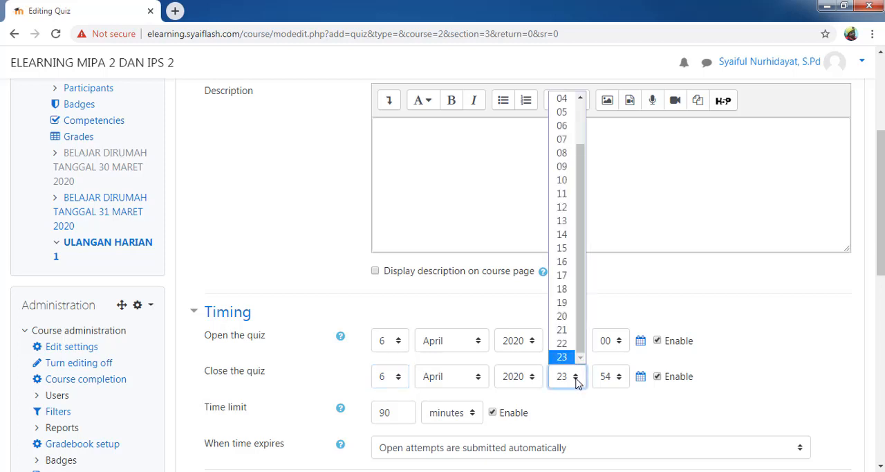
left_click(567, 290)
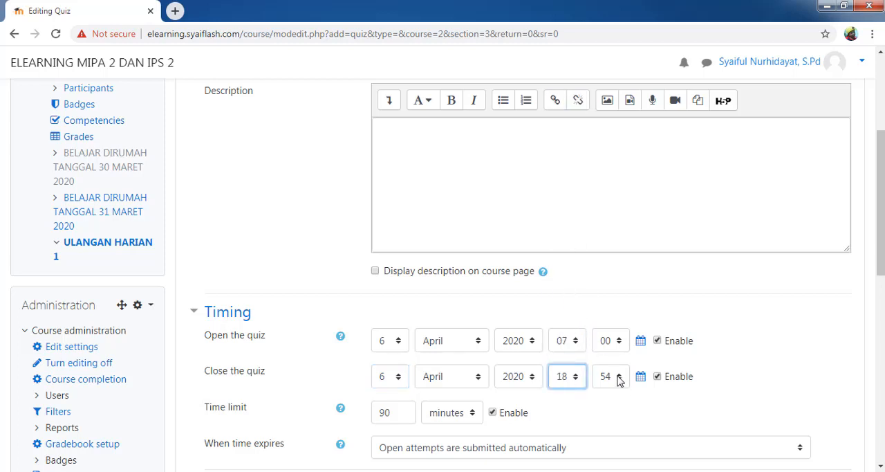
left_click(618, 379)
left_click_drag(624, 291, 622, 97)
left_click(606, 99)
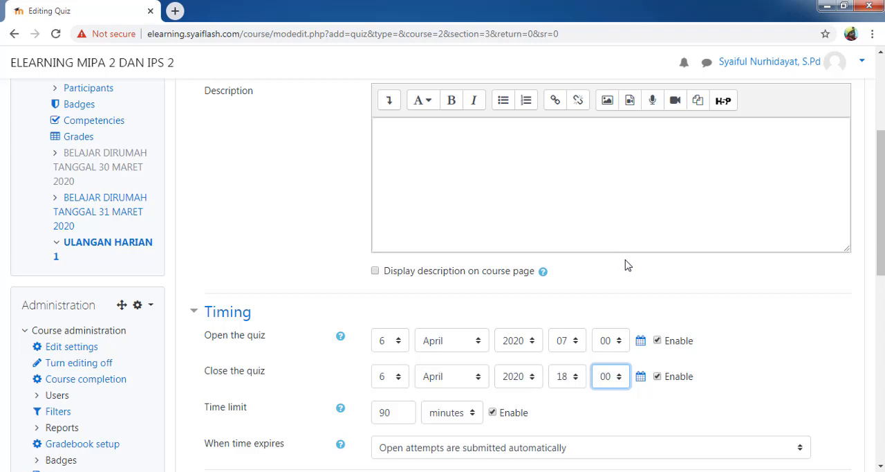
left_click(248, 410)
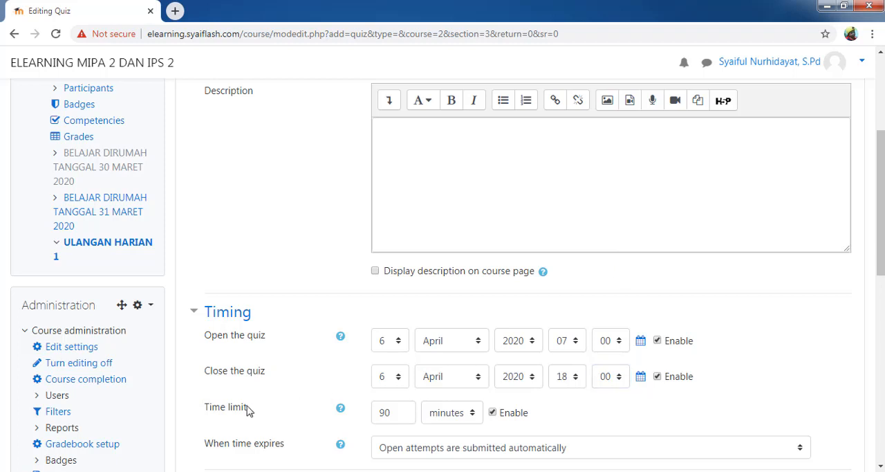
left_click_drag(248, 408, 212, 408)
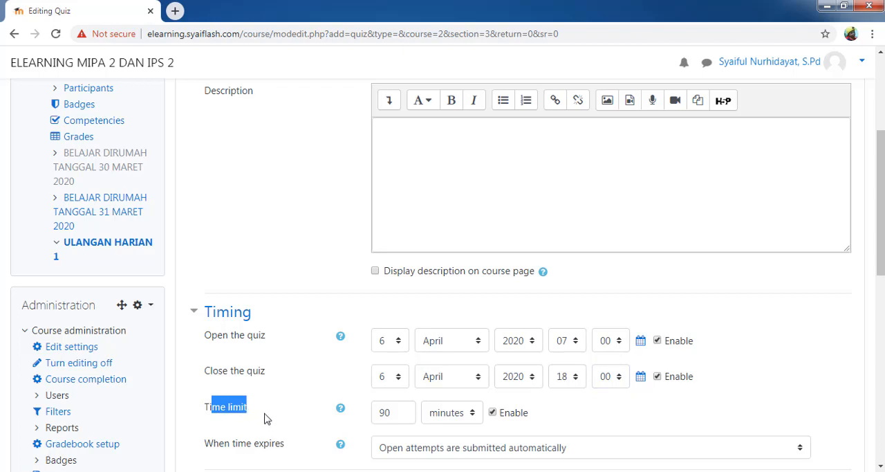
left_click(290, 401)
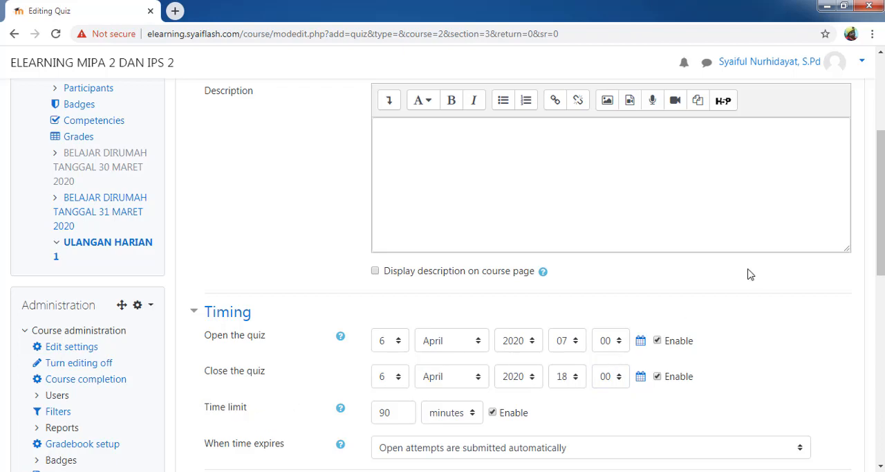
Step: Dismiss the Windows color scheme prompt without choosing an option
scroll(692, 290, "down", 2)
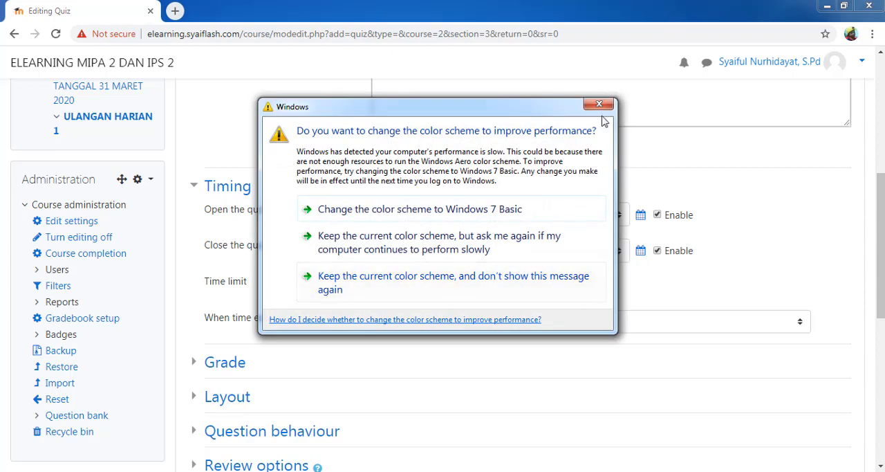
left_click(599, 105)
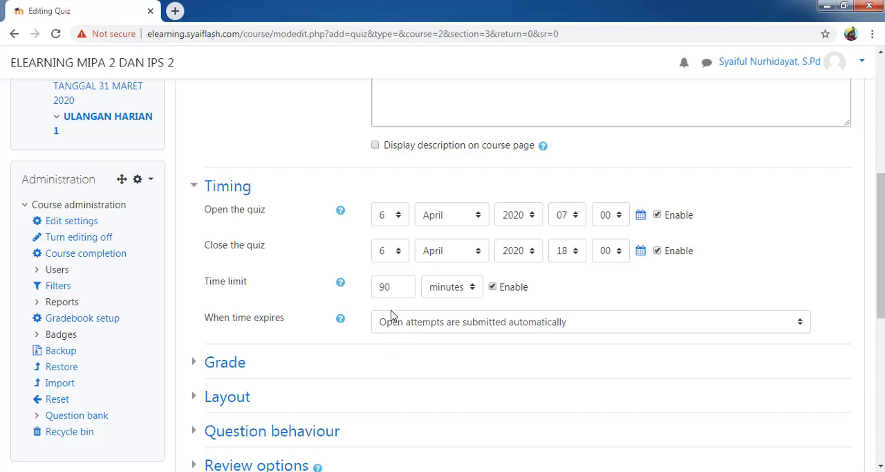
Step: Expand the quiz's Grade settings and examine the choices for the number of attempts allowed
left_click_drag(879, 197, 878, 251)
left_click(195, 218)
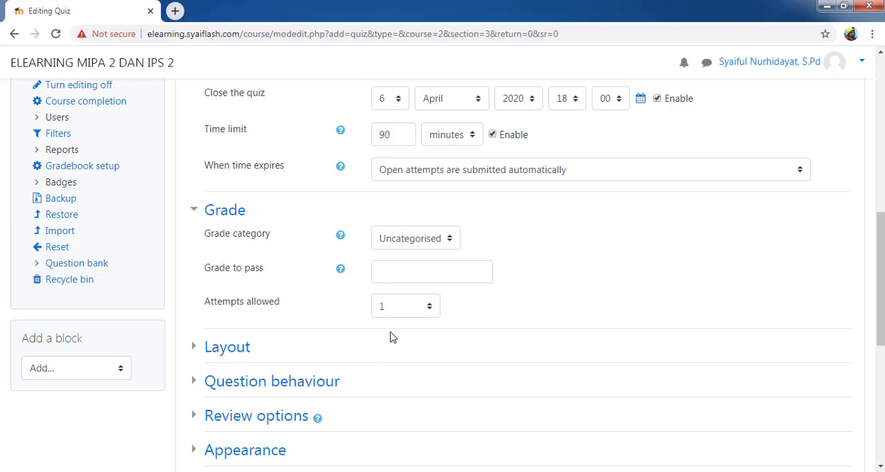
left_click(430, 308)
left_click(430, 309)
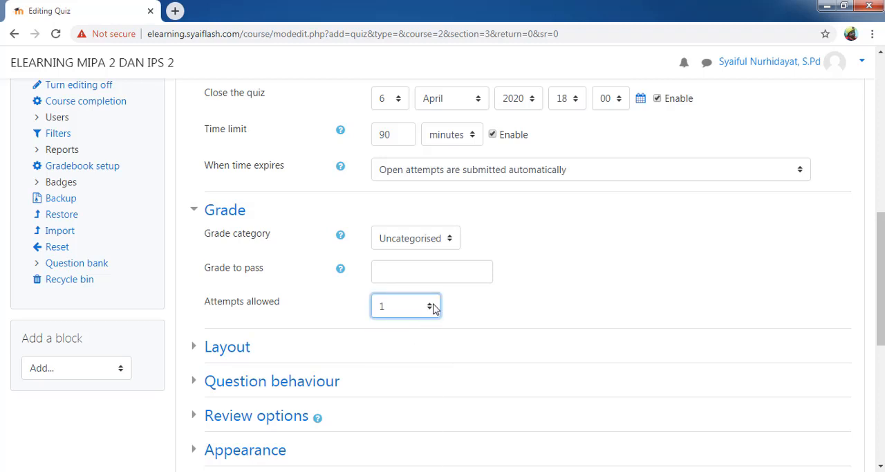
left_click(429, 309)
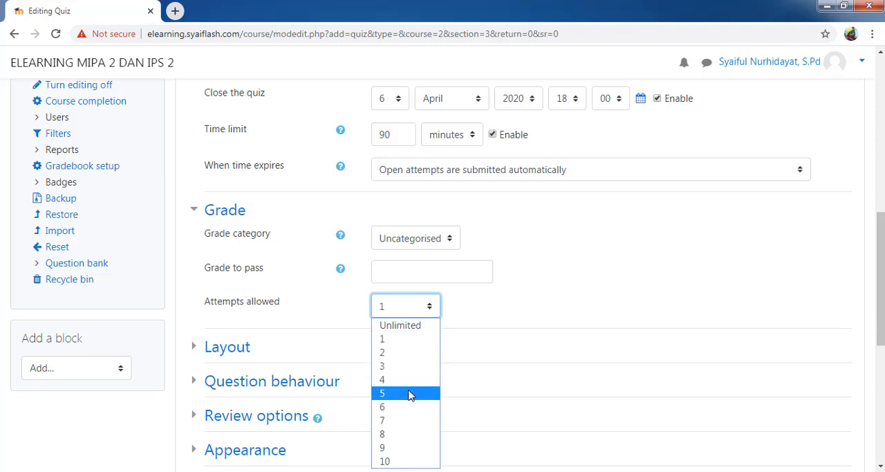
left_click(599, 322)
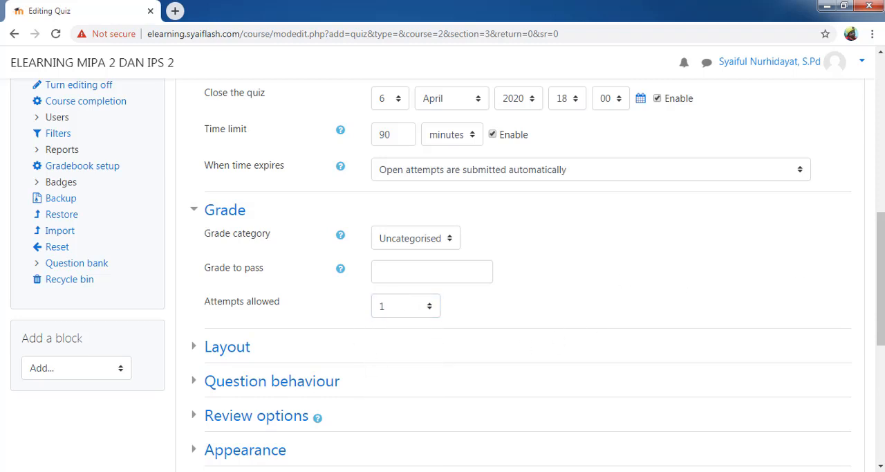
Step: Expand the quiz's Review options to show the settings for every review stage
left_click_drag(881, 265, 880, 289)
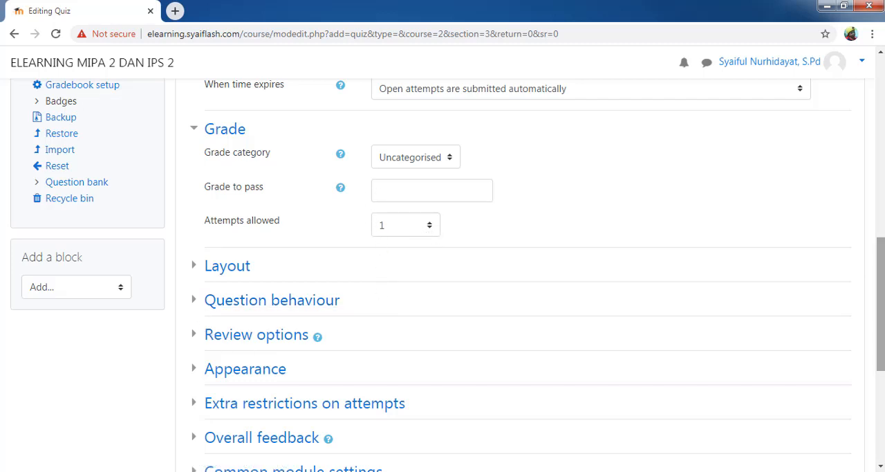
scroll(861, 284, "down", 1)
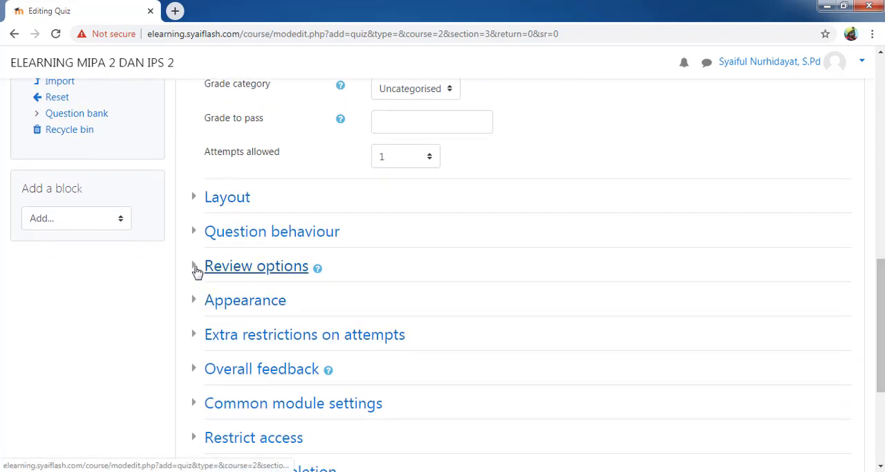
left_click(197, 268)
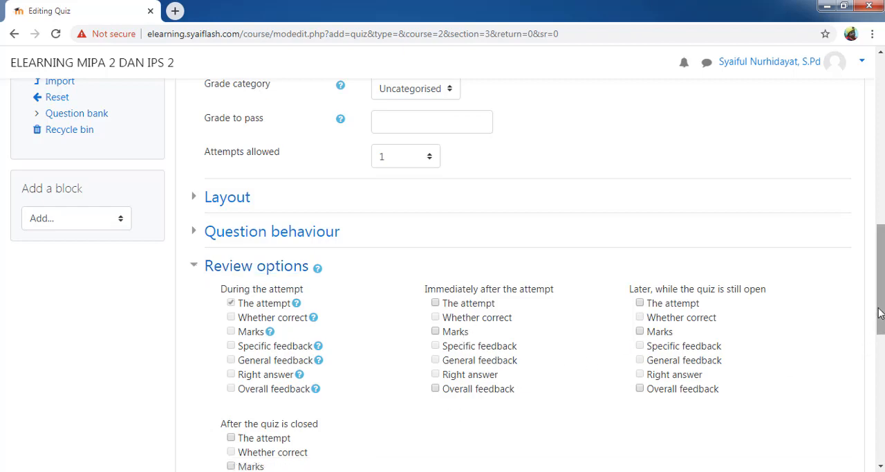
left_click_drag(880, 313, 880, 341)
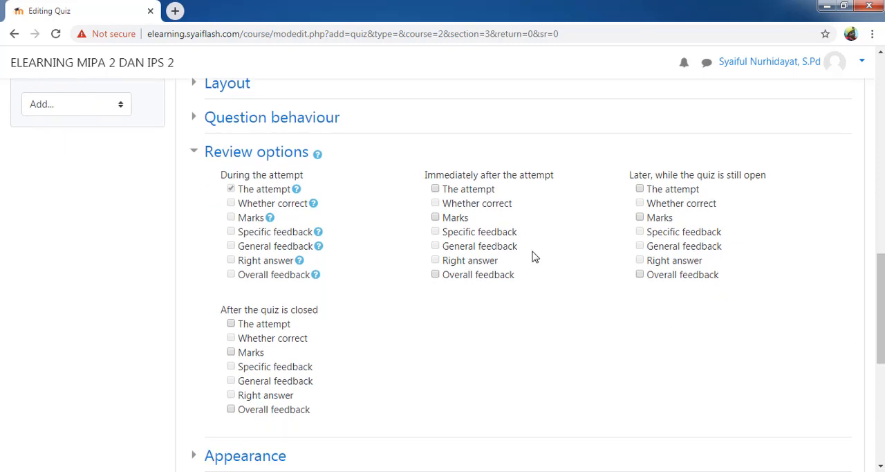
left_click(436, 189)
left_click(639, 189)
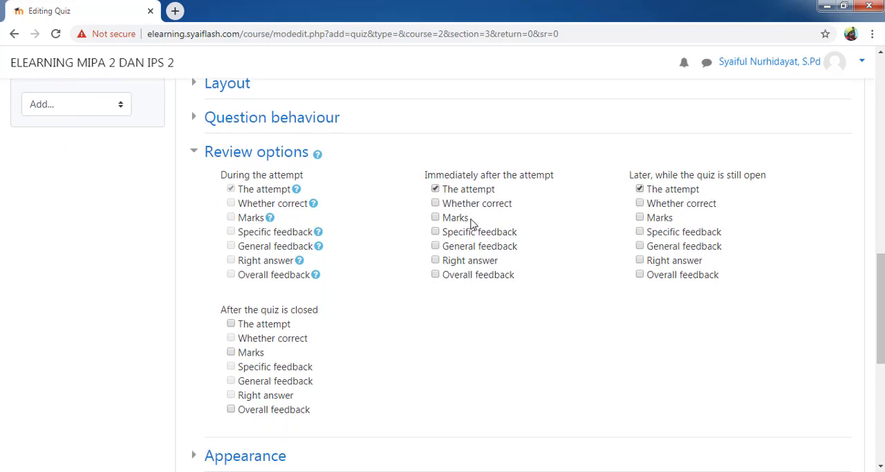
left_click(435, 188)
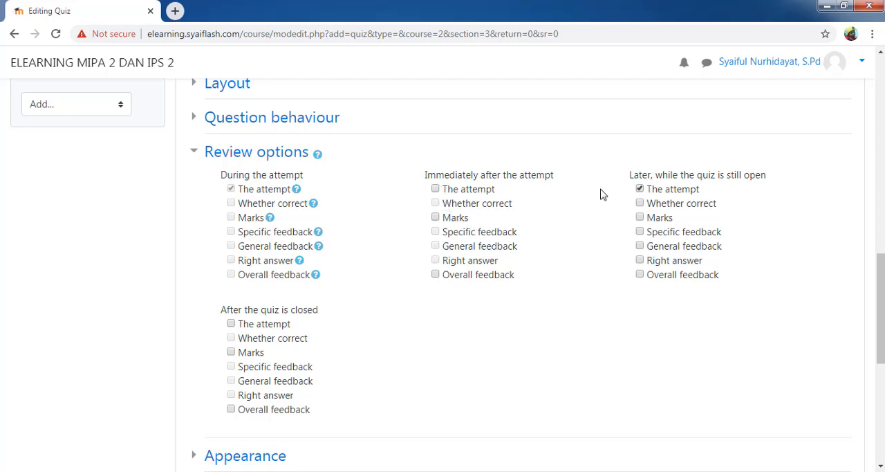
left_click(640, 189)
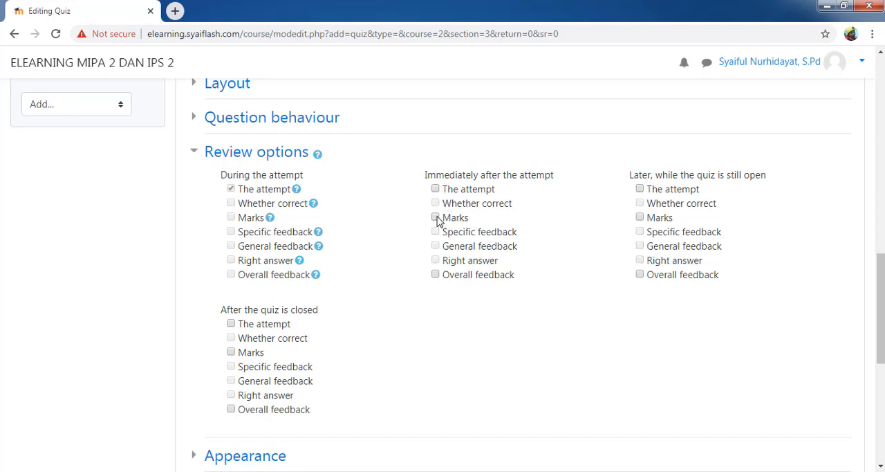
Step: Allow students to review Marks immediately after the attempt, later while the quiz is still open, and after the quiz is closed
left_click(640, 217)
left_click(435, 217)
left_click(639, 218)
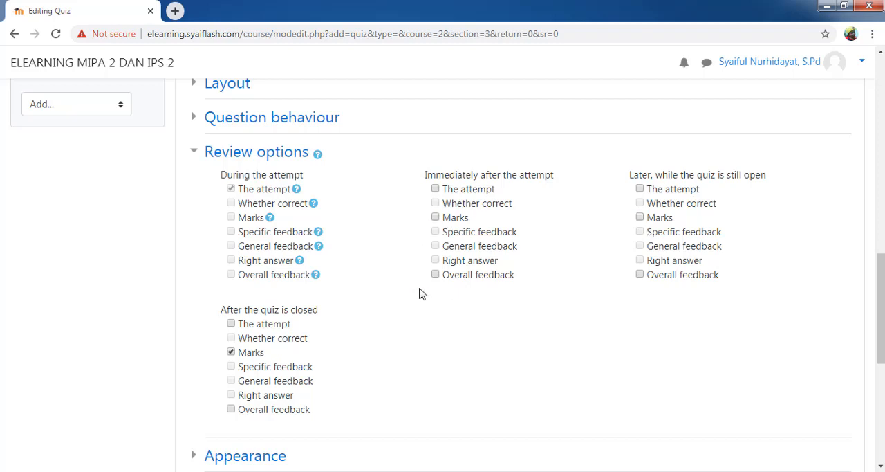
left_click(231, 352)
left_click(435, 217)
left_click(640, 218)
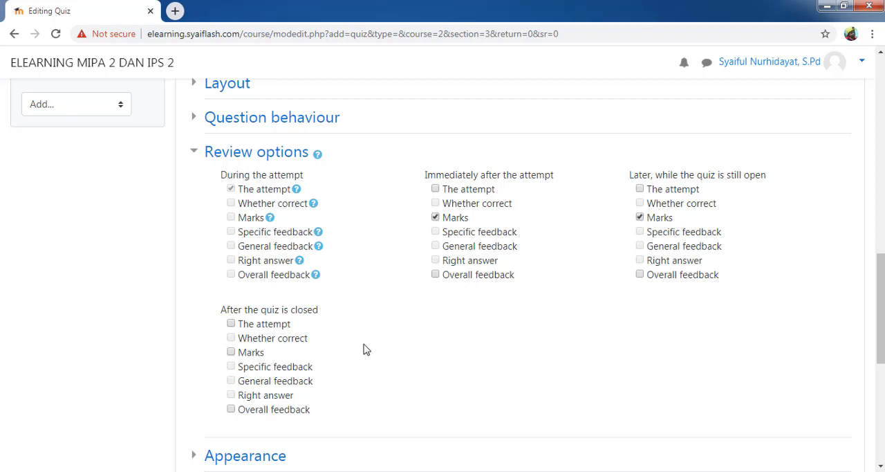
left_click(231, 352)
left_click(435, 189)
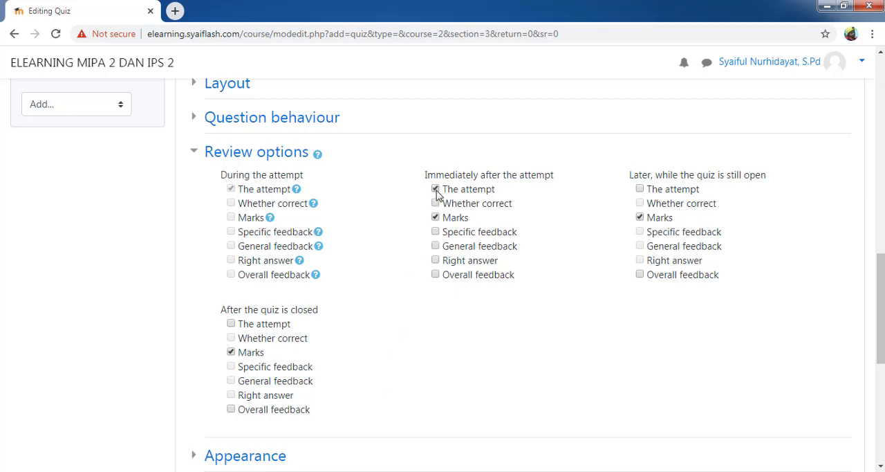
left_click(639, 190)
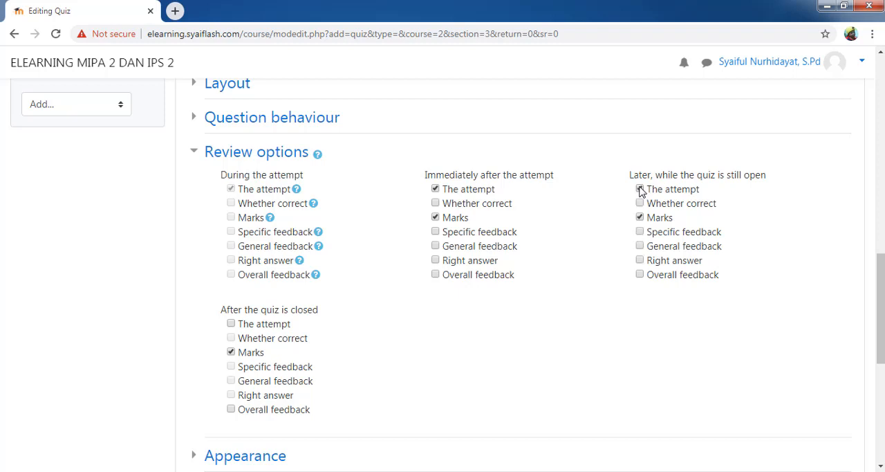
left_click(232, 325)
left_click(233, 325)
left_click(435, 189)
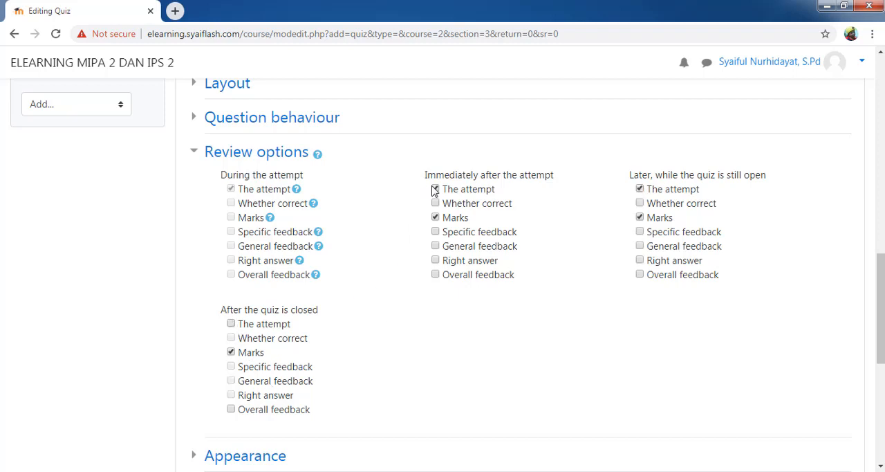
left_click(640, 190)
left_click(639, 189)
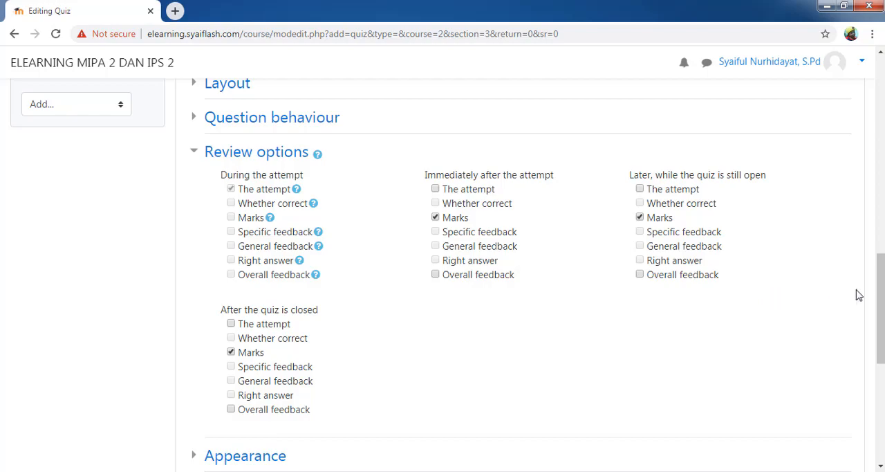
Step: Set the attempts allowed in the quiz's Grade settings to 2
left_click_drag(881, 291, 880, 204)
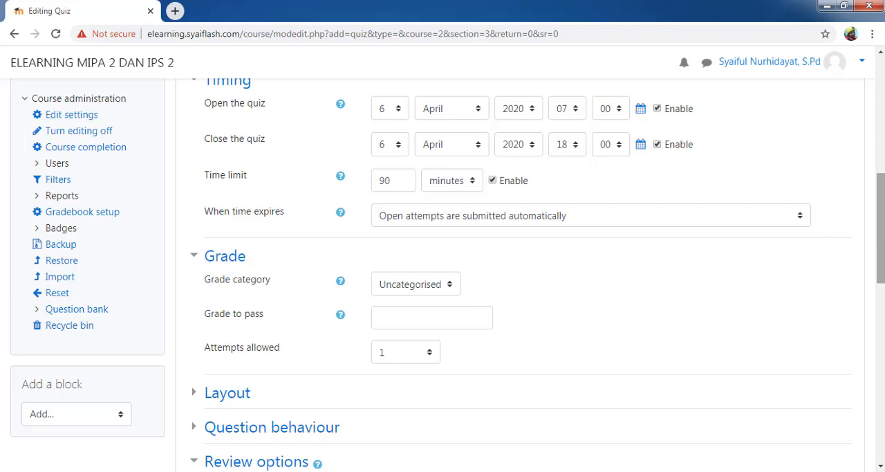
left_click_drag(882, 225, 862, 282)
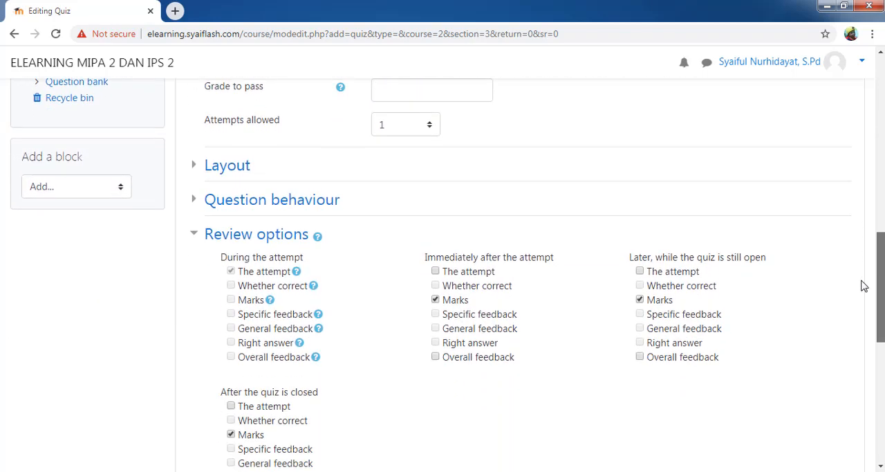
left_click(199, 201)
left_click(199, 202)
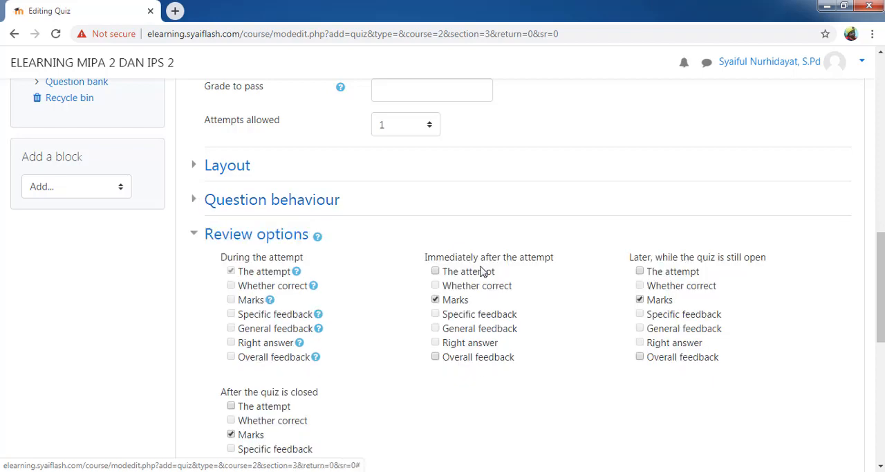
left_click_drag(879, 271, 880, 219)
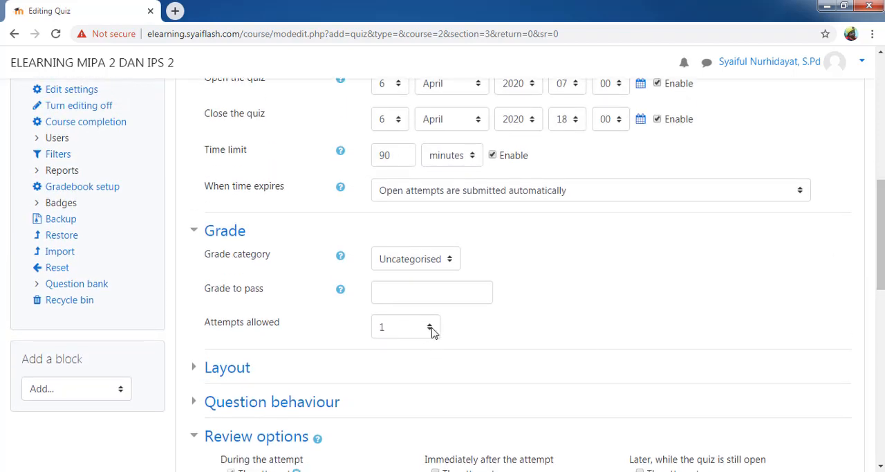
left_click(430, 329)
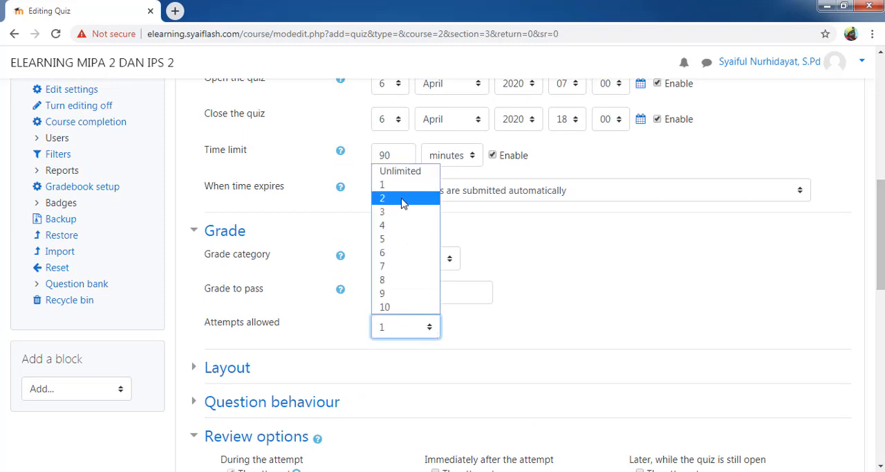
left_click(404, 201)
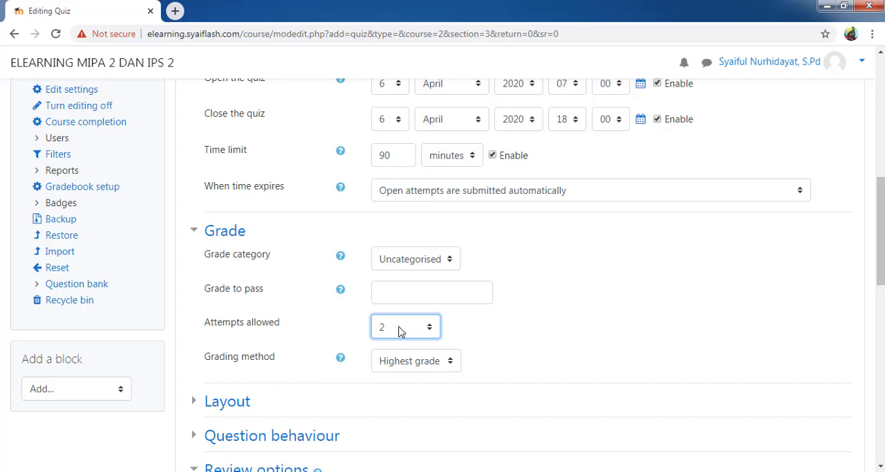
Step: Dismiss the Windows color scheme prompt and choose Highest grade as the quiz's grading method
left_click(448, 362)
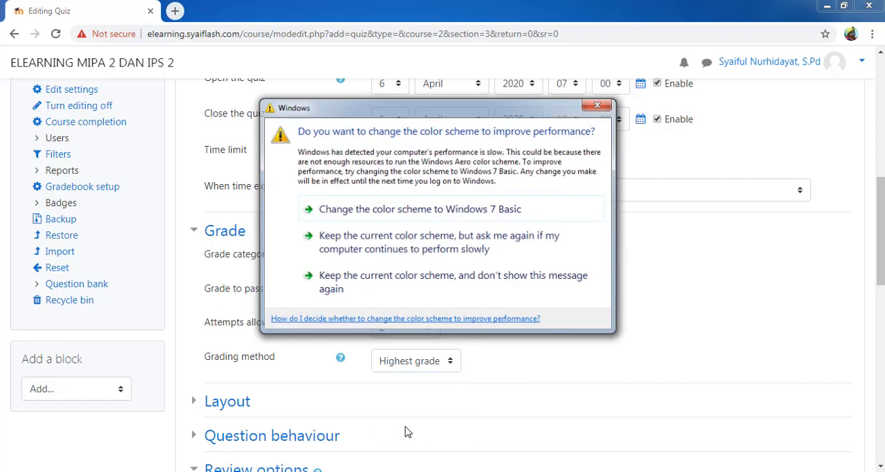
left_click(601, 105)
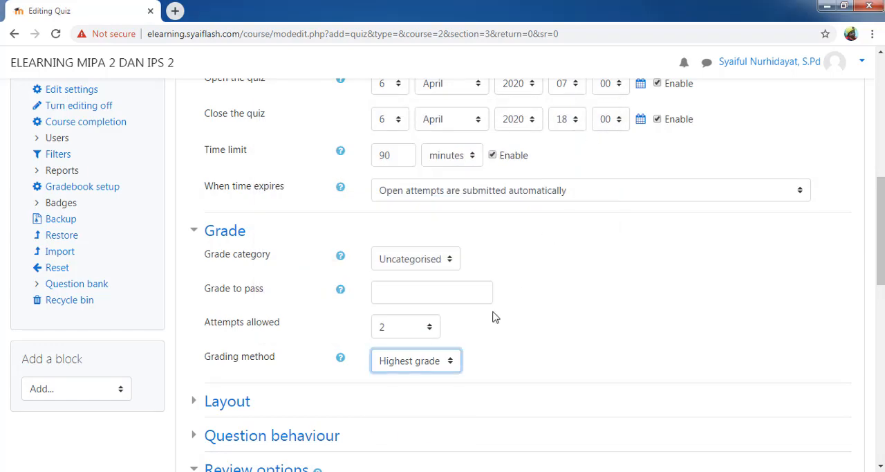
left_click(453, 360)
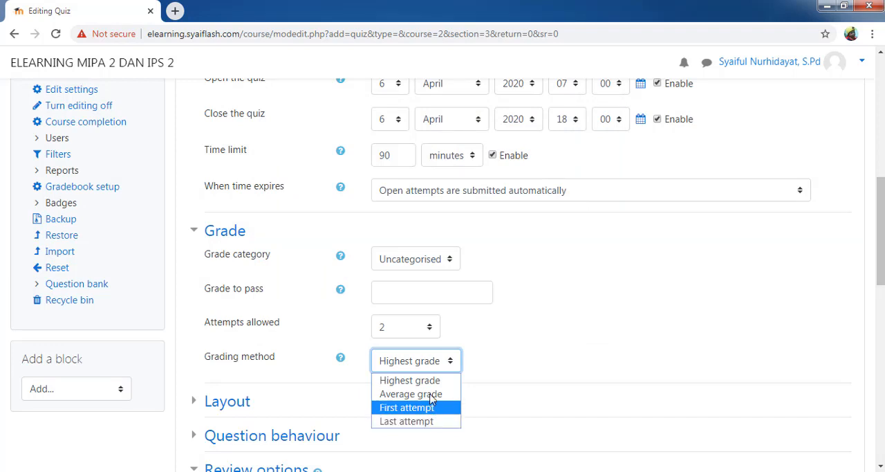
left_click(413, 380)
left_click(515, 352)
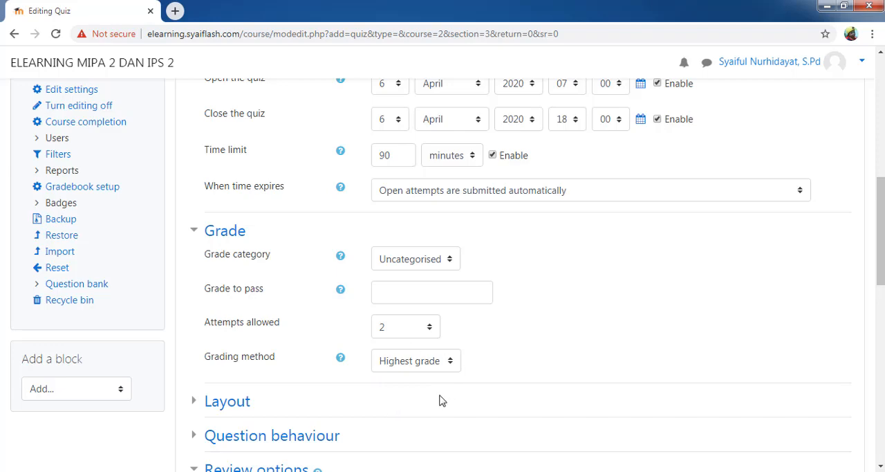
Step: Save the FISIKA KD 1.2 quiz, return to the course page and view the ULANGAN HARIAN 1 section
left_click_drag(883, 232, 882, 377)
left_click(487, 372)
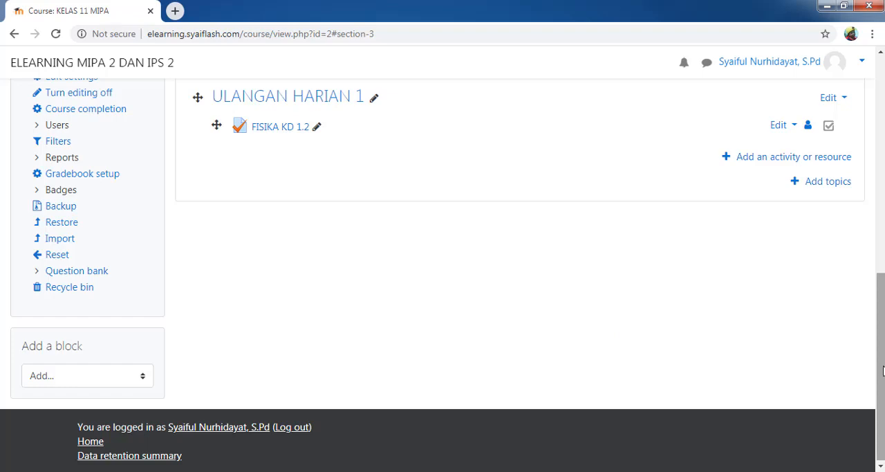
scroll(883, 371, "up", 3)
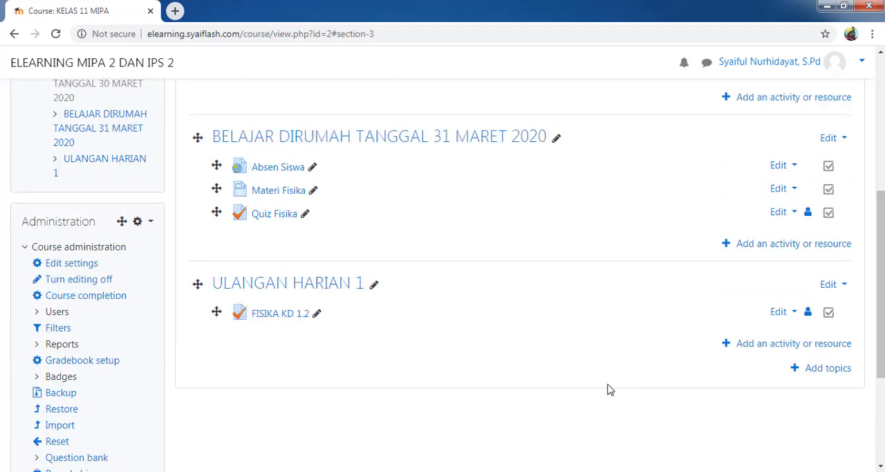